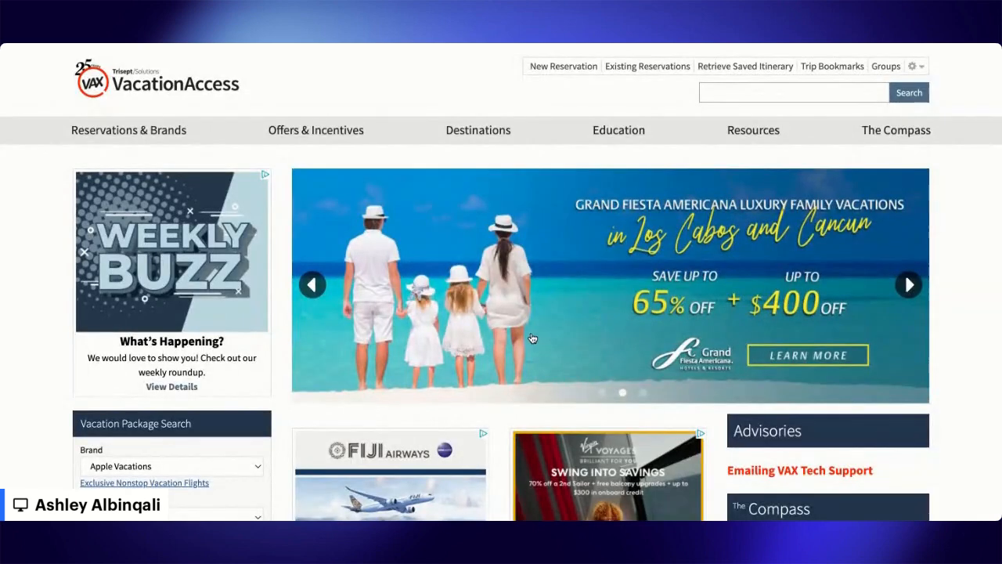
- Set the brand to Funjet Vacations in the Vacation Package Search form
{"action": "scroll", "coordinate": [532, 338], "scroll_direction": "down", "scroll_amount": 2}
{"action": "scroll", "coordinate": [531, 339], "scroll_direction": "up", "scroll_amount": 2}
{"action": "scroll", "coordinate": [525, 316], "scroll_direction": "down", "scroll_amount": 3}
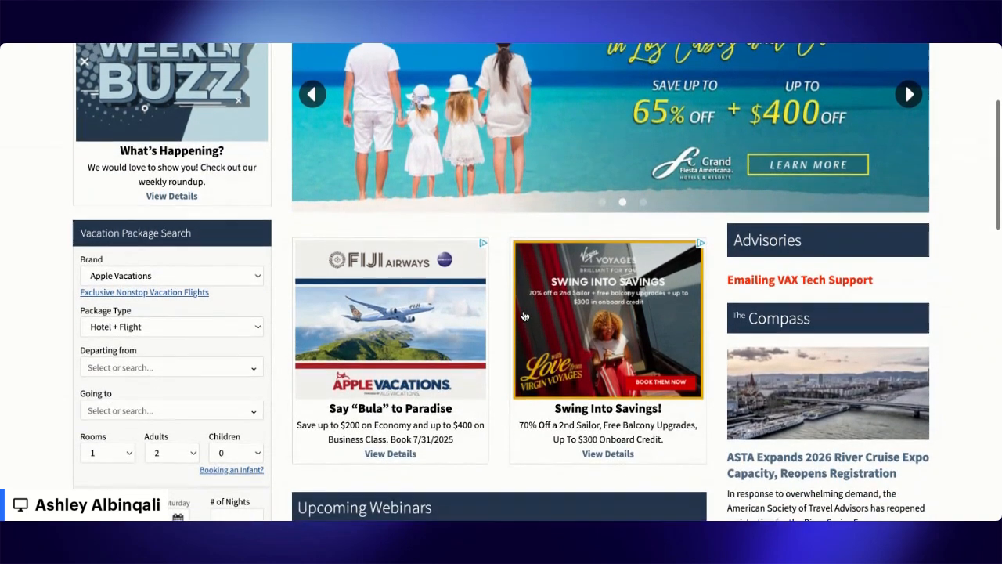
{"action": "scroll", "coordinate": [524, 317], "scroll_direction": "up", "scroll_amount": 3}
{"action": "scroll", "coordinate": [525, 316], "scroll_direction": "down", "scroll_amount": 3}
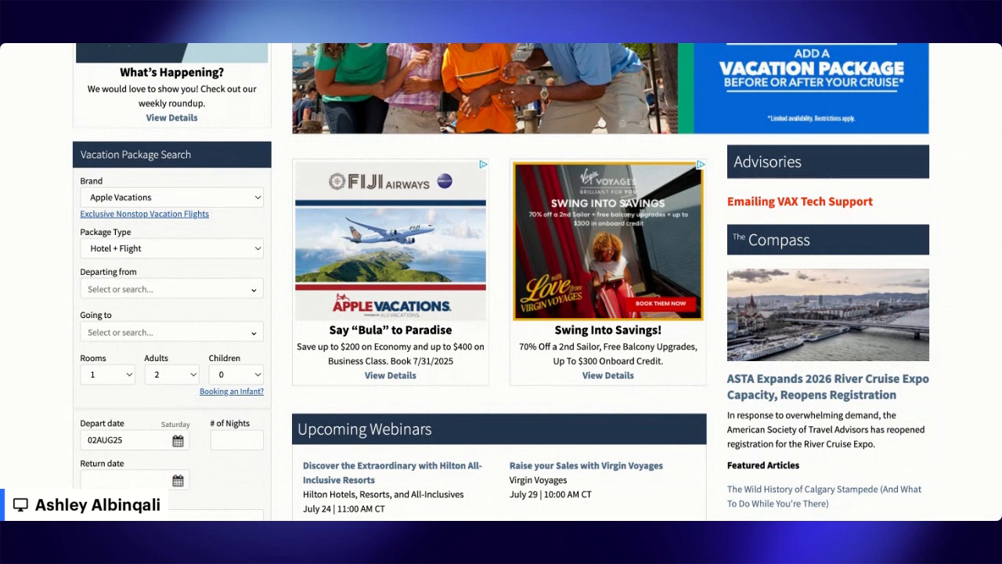
{"action": "left_click", "coordinate": [178, 214]}
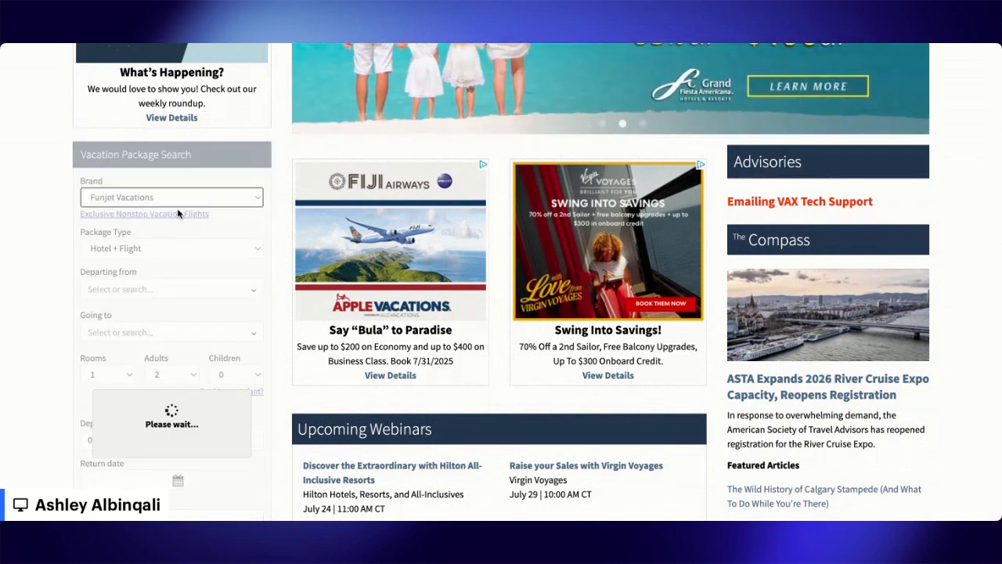
- Set the package type to Hotel Only in the Vacation Package Search form
{"action": "scroll", "coordinate": [402, 337], "scroll_direction": "down", "scroll_amount": 2}
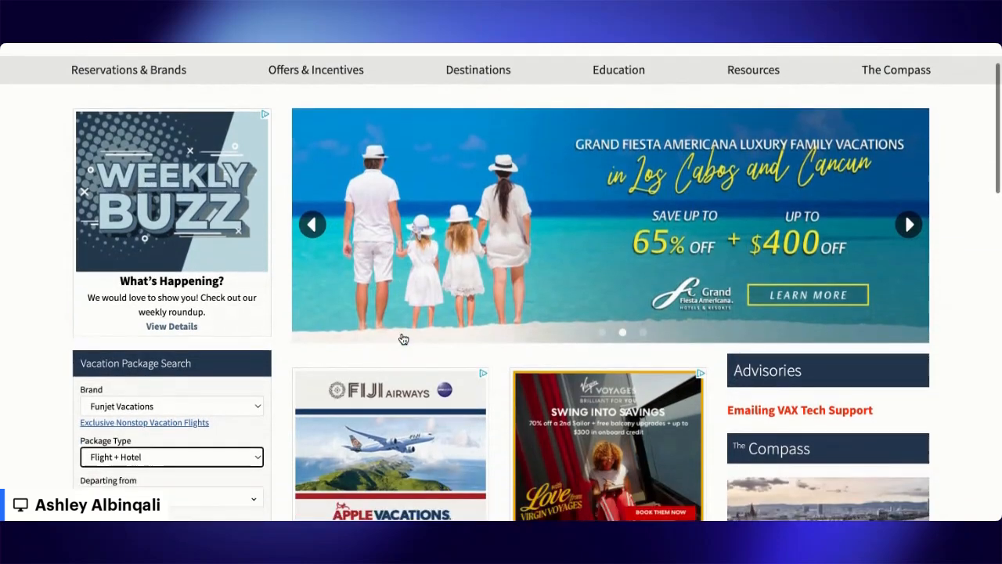
{"action": "scroll", "coordinate": [592, 277], "scroll_direction": "down", "scroll_amount": 4}
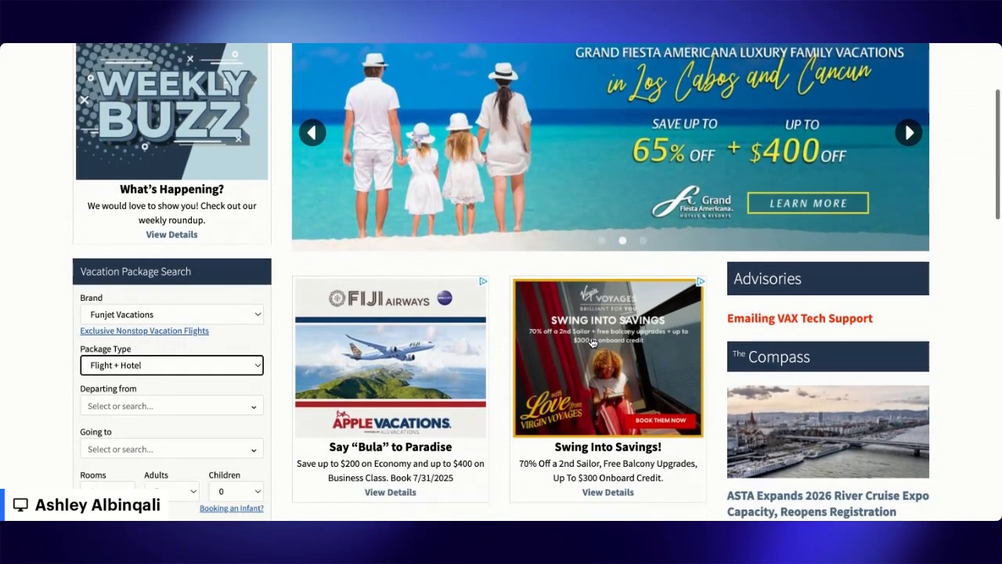
{"action": "scroll", "coordinate": [592, 343], "scroll_direction": "down", "scroll_amount": 2}
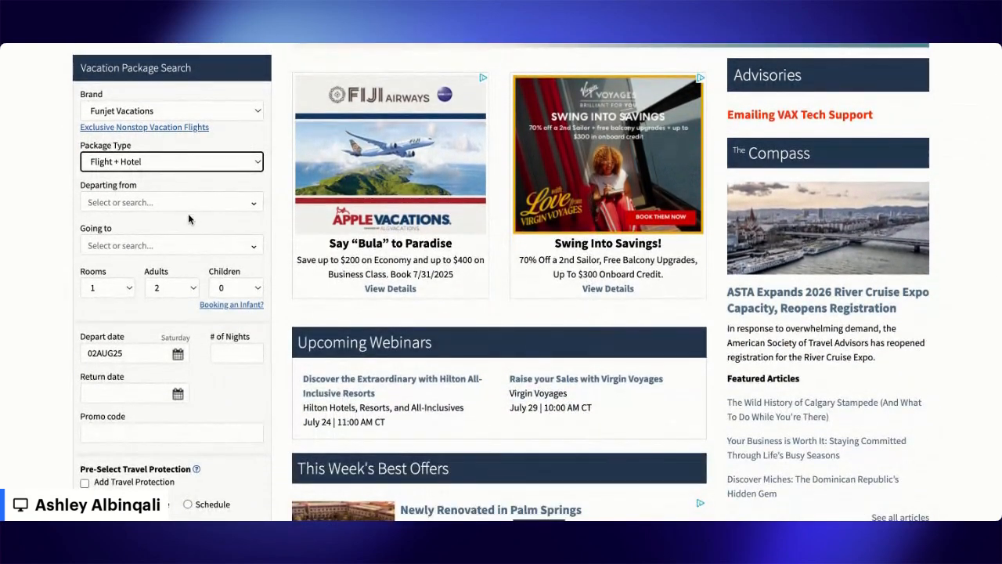
{"action": "left_click", "coordinate": [166, 169]}
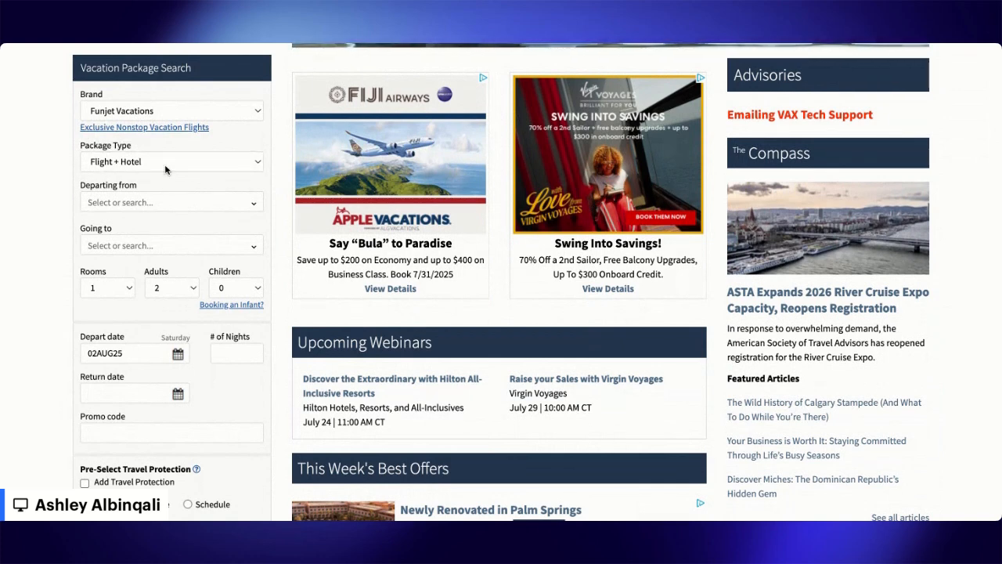
{"action": "left_click", "coordinate": [229, 139]}
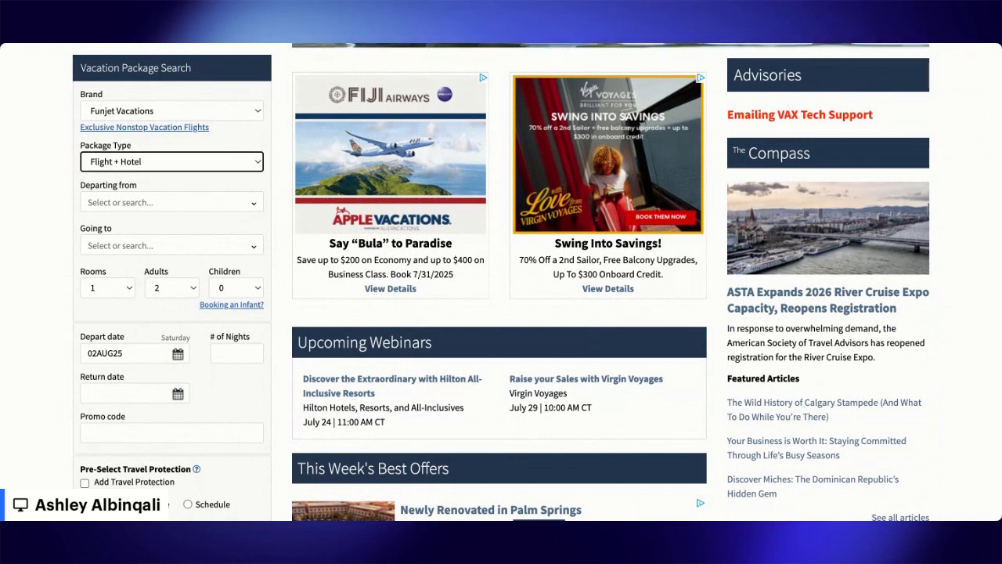
{"action": "left_click", "coordinate": [198, 163]}
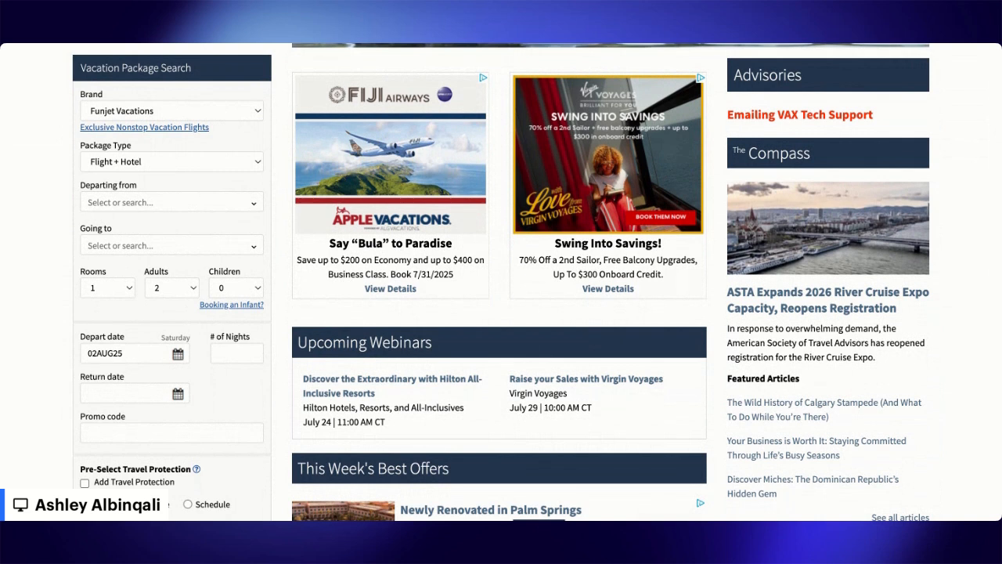
{"action": "left_click", "coordinate": [193, 203]}
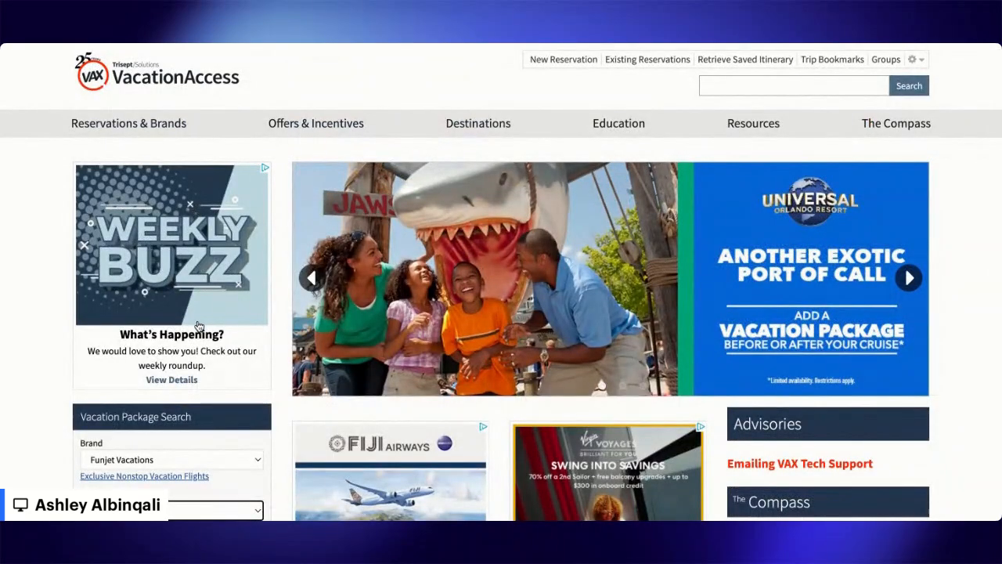
- Choose Athens, Greece (ATH) as the destination of the hotel search
{"action": "scroll", "coordinate": [199, 319], "scroll_direction": "down", "scroll_amount": 2}
{"action": "scroll", "coordinate": [199, 319], "scroll_direction": "down", "scroll_amount": 3}
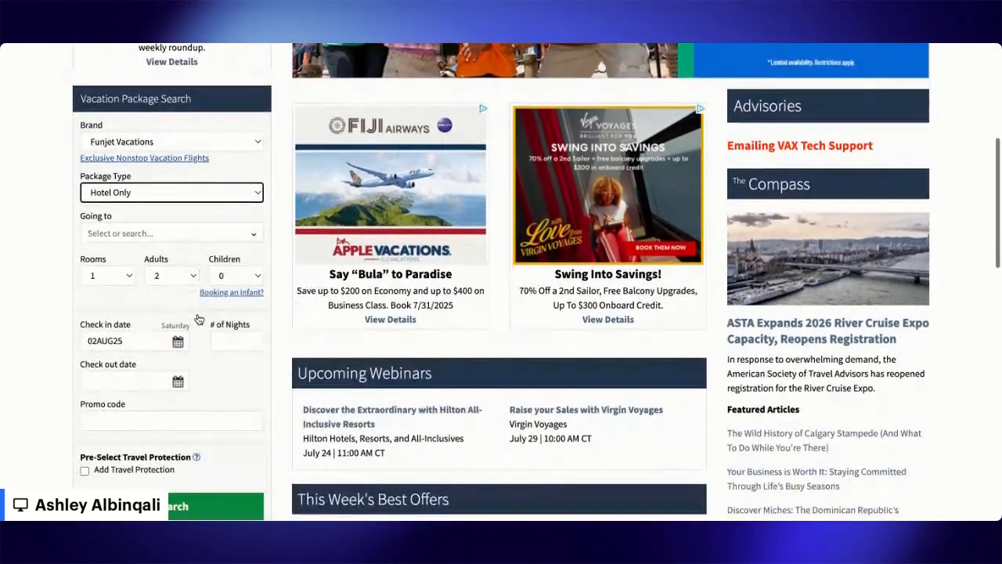
{"action": "left_click", "coordinate": [198, 238]}
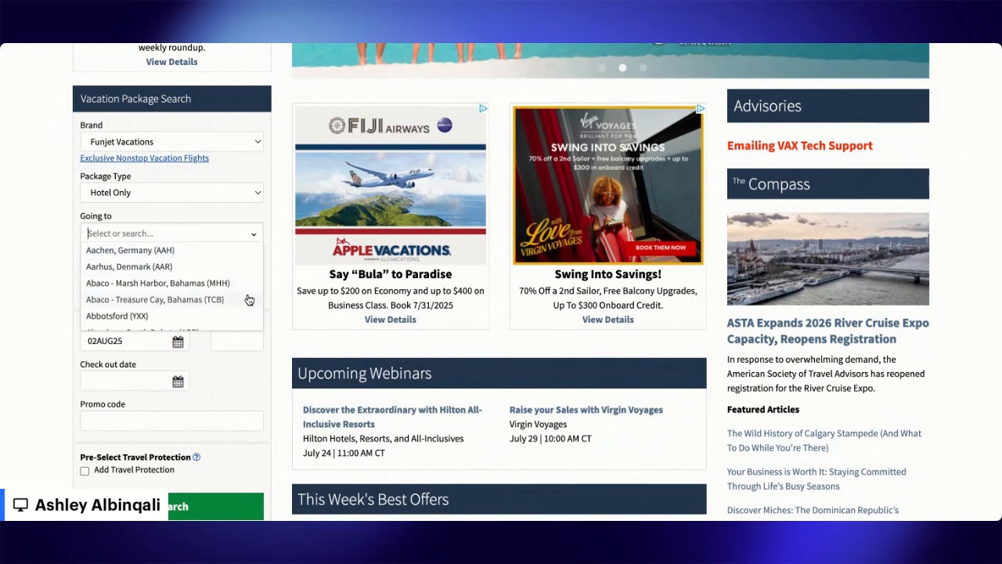
{"action": "scroll", "coordinate": [185, 304], "scroll_direction": "down", "scroll_amount": 5}
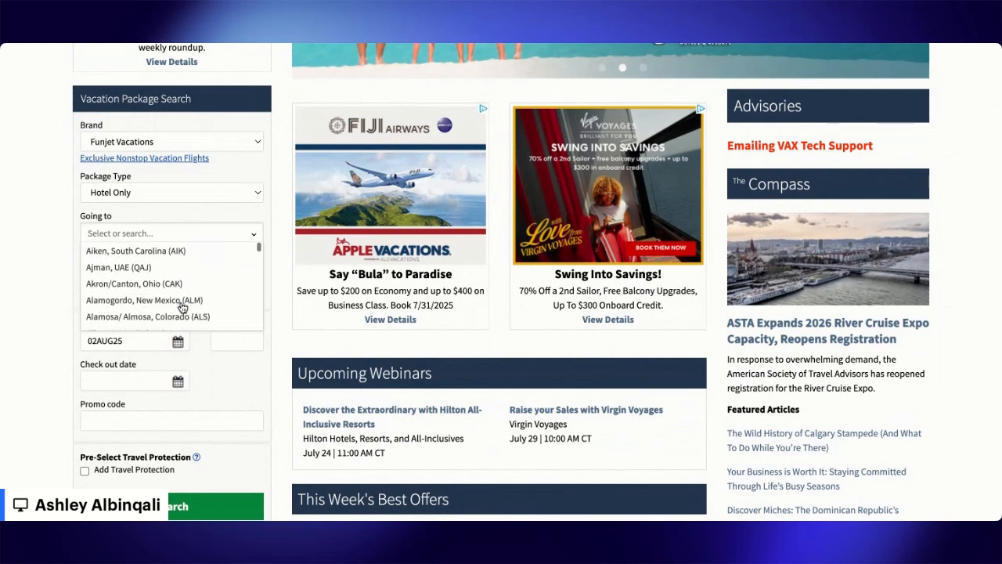
{"action": "scroll", "coordinate": [181, 307], "scroll_direction": "down", "scroll_amount": 10}
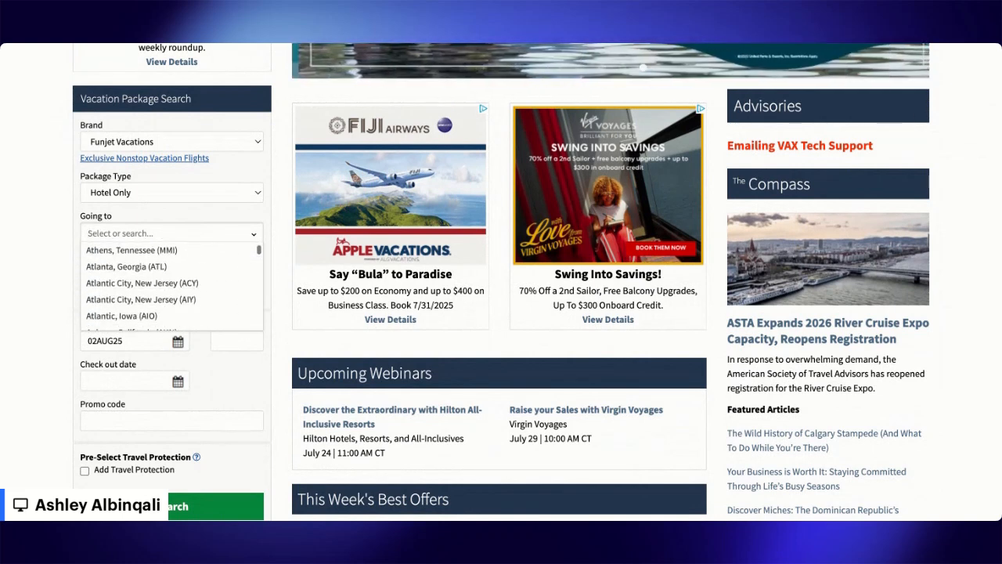
{"action": "scroll", "coordinate": [173, 285], "scroll_direction": "up", "scroll_amount": 3}
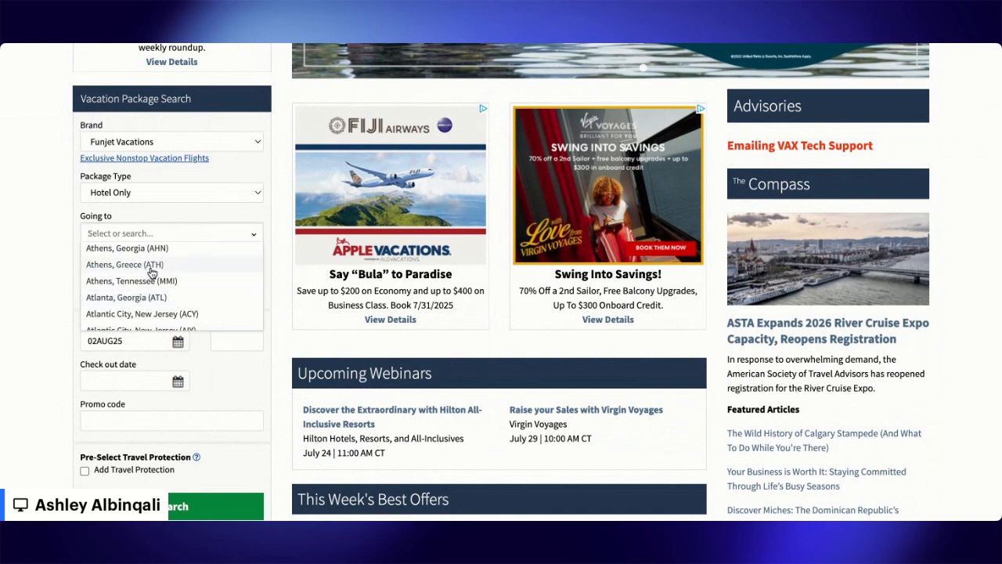
{"action": "left_click", "coordinate": [153, 272]}
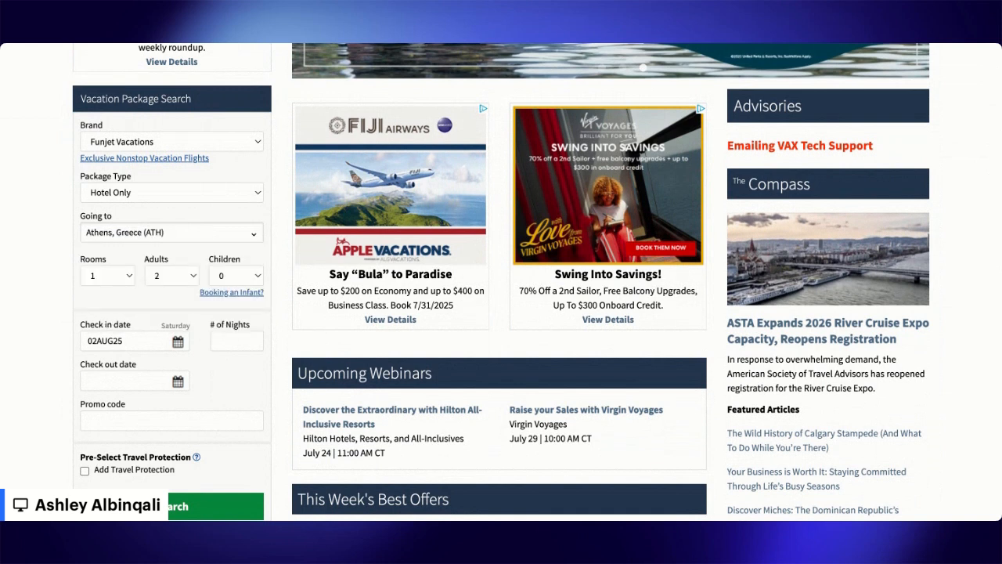
- Set the check-in date to 29AUG25 and the check-out date to 01SEP25, and run the hotel search
{"action": "left_click", "coordinate": [178, 342]}
{"action": "left_click", "coordinate": [223, 359]}
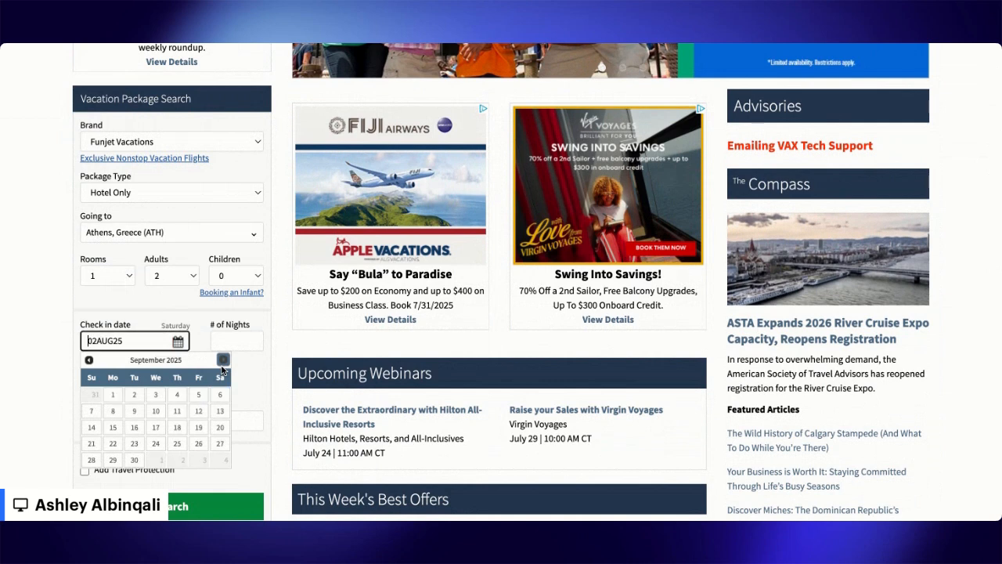
{"action": "left_click", "coordinate": [88, 360]}
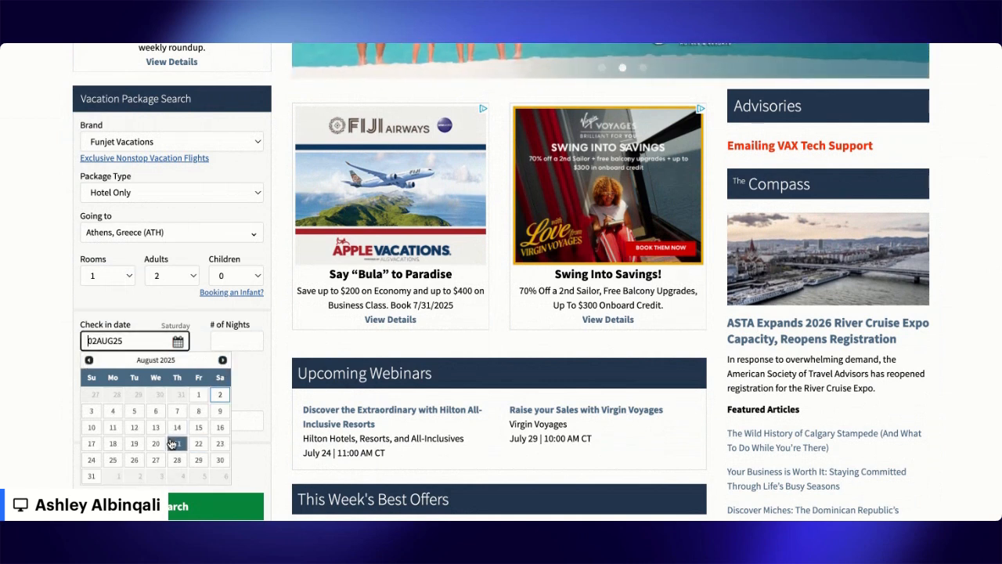
{"action": "left_click", "coordinate": [199, 460]}
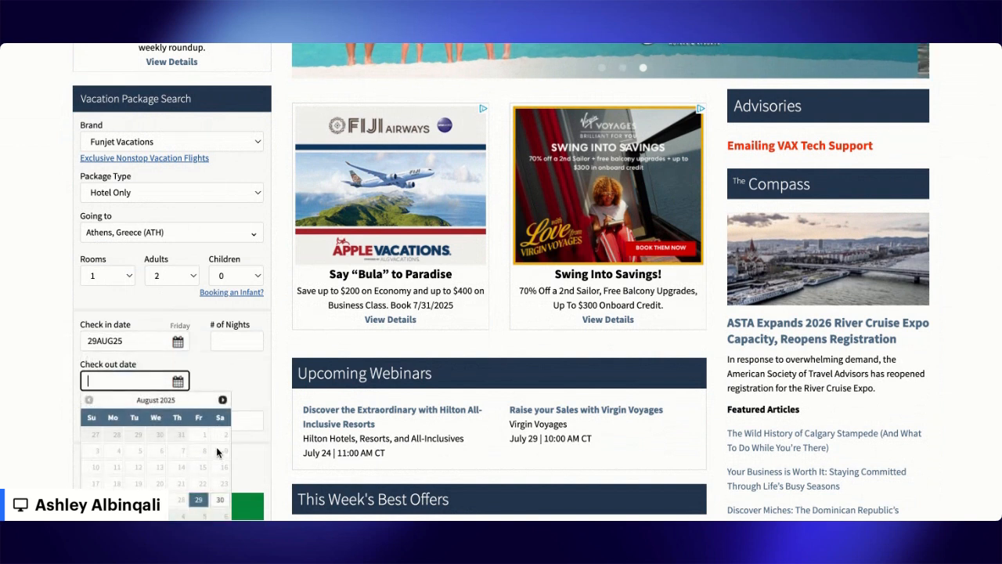
{"action": "left_click", "coordinate": [223, 399]}
{"action": "left_click", "coordinate": [110, 435]}
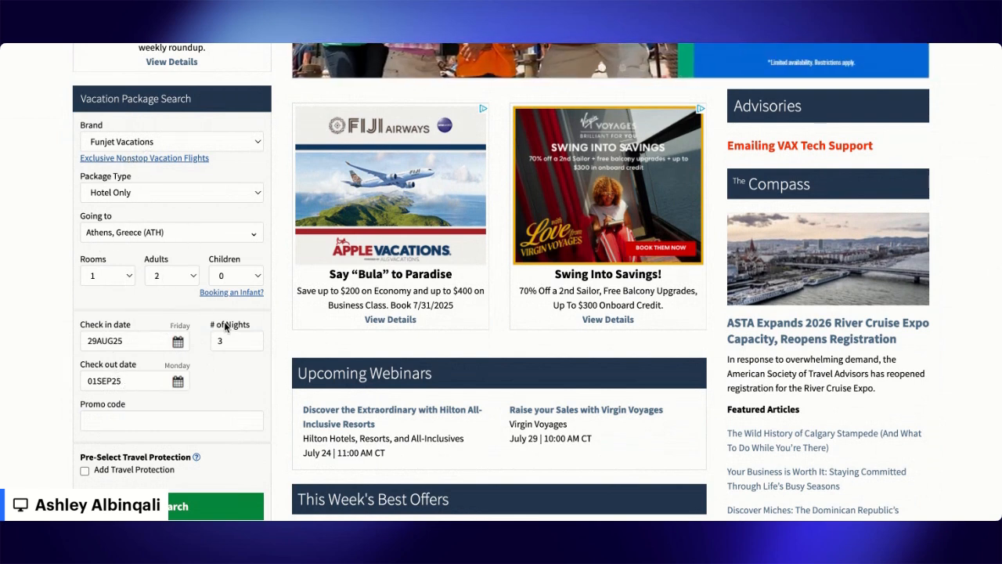
{"action": "scroll", "coordinate": [233, 352], "scroll_direction": "down", "scroll_amount": 3}
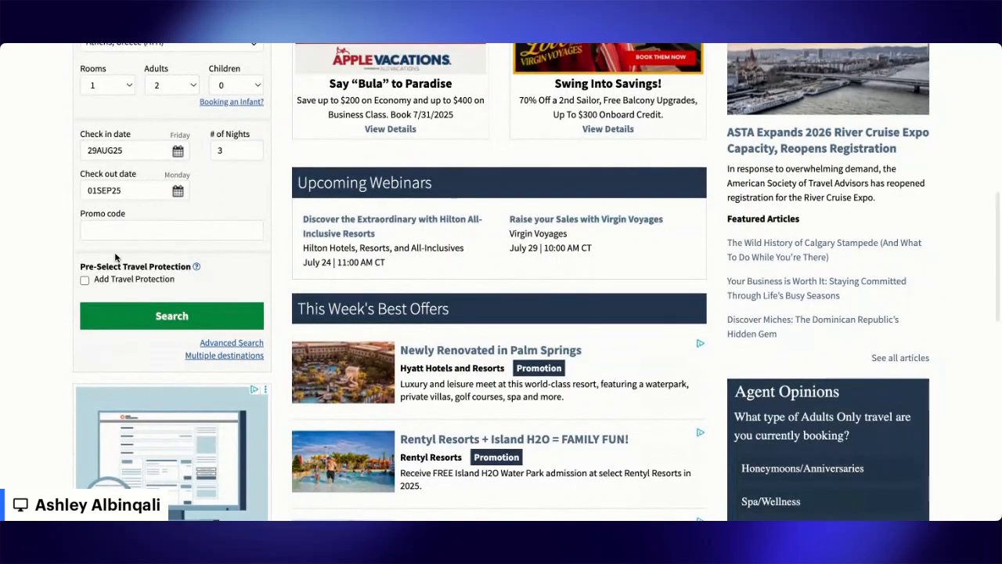
{"action": "left_click", "coordinate": [204, 321]}
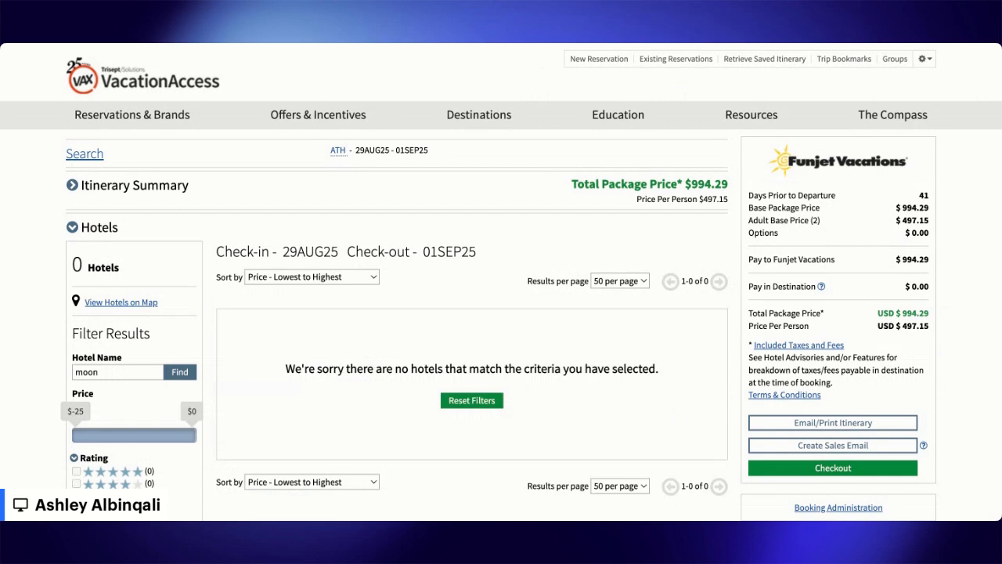
- Reset the hotel filters, including the hotel name, and sort the results by Preferred
{"action": "left_click_drag", "start_coordinate": [121, 373], "coordinate": [1, 368]}
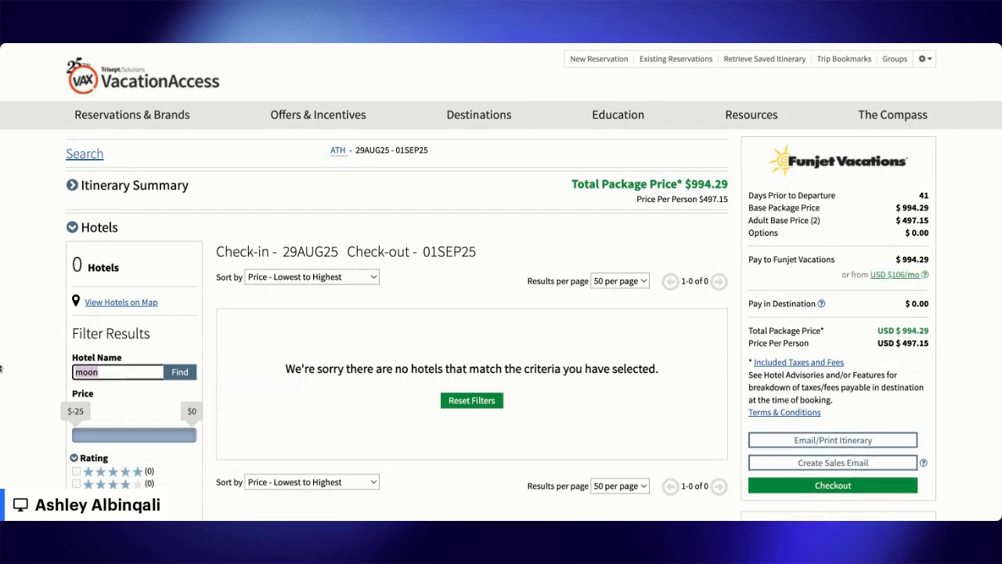
{"action": "key", "text": "BackSpace"}
{"action": "scroll", "coordinate": [112, 372], "scroll_direction": "down", "scroll_amount": 7}
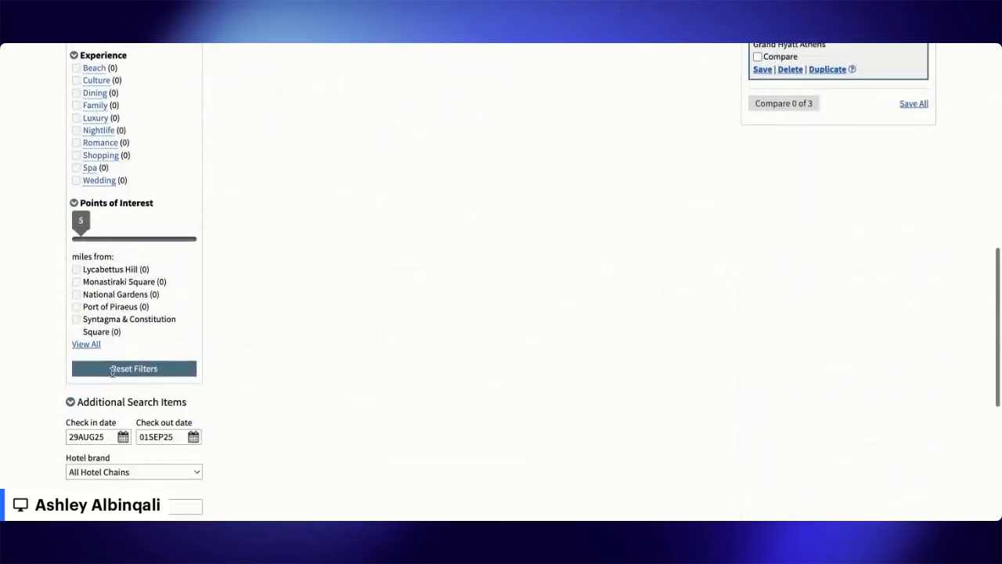
{"action": "left_click", "coordinate": [123, 347]}
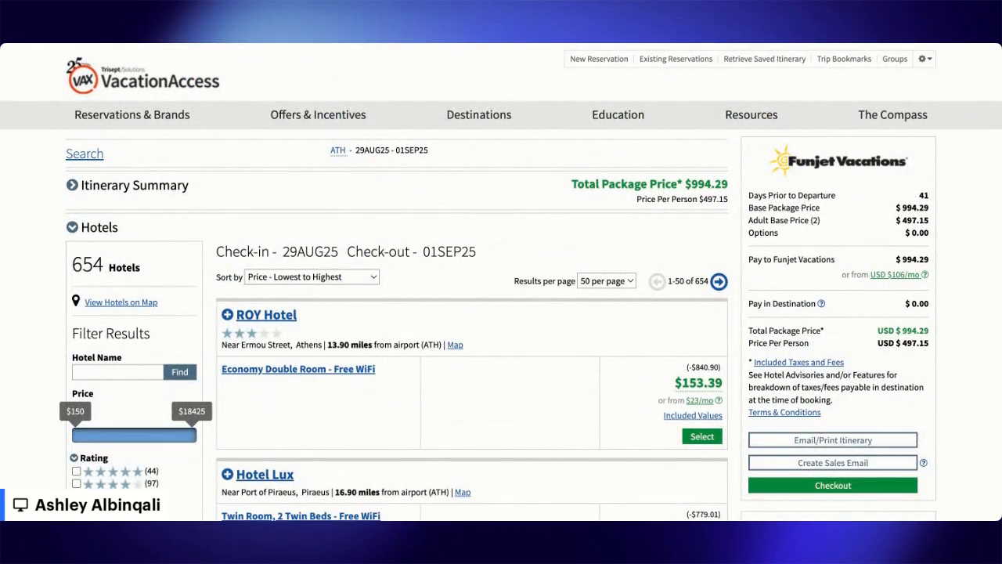
{"action": "left_click", "coordinate": [281, 282]}
{"action": "left_click", "coordinate": [286, 263]}
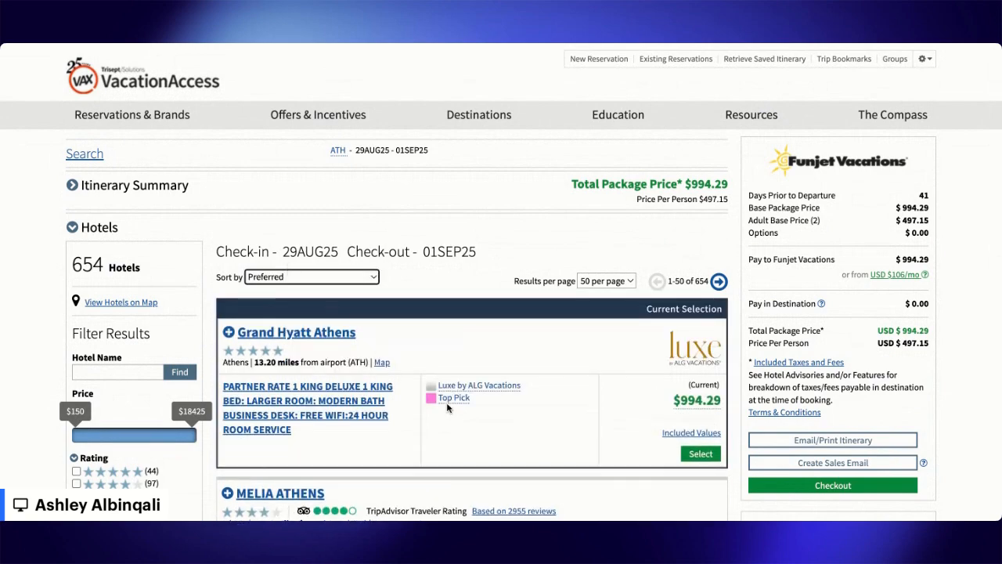
- View the Royal Olympic Hotel's details and select its "Double Room, No Windows - Free WiFi" for the itinerary
{"action": "scroll", "coordinate": [446, 395], "scroll_direction": "down", "scroll_amount": 4}
{"action": "scroll", "coordinate": [446, 395], "scroll_direction": "down", "scroll_amount": 3}
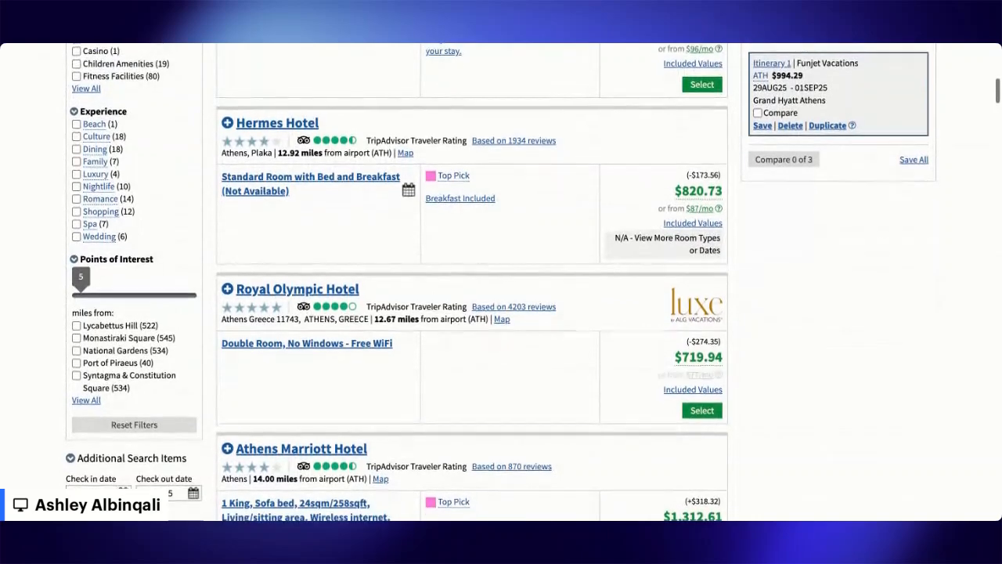
{"action": "left_click", "coordinate": [252, 291]}
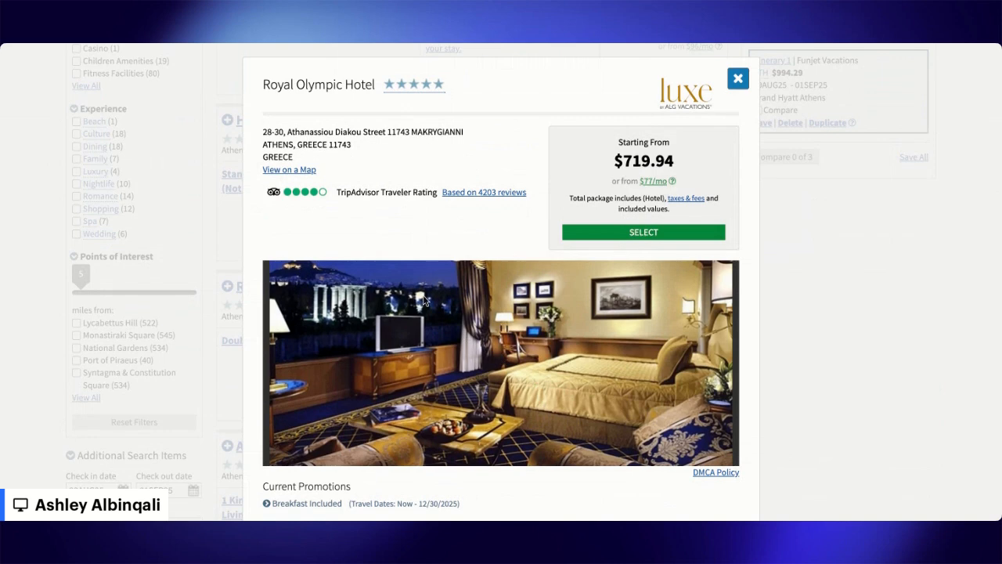
{"action": "left_click", "coordinate": [737, 79]}
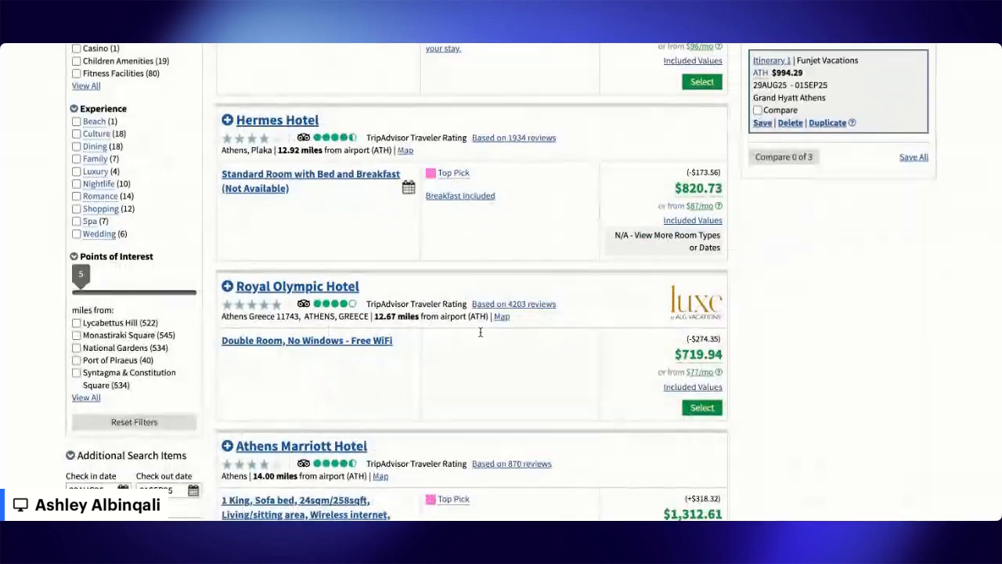
{"action": "left_click", "coordinate": [700, 408]}
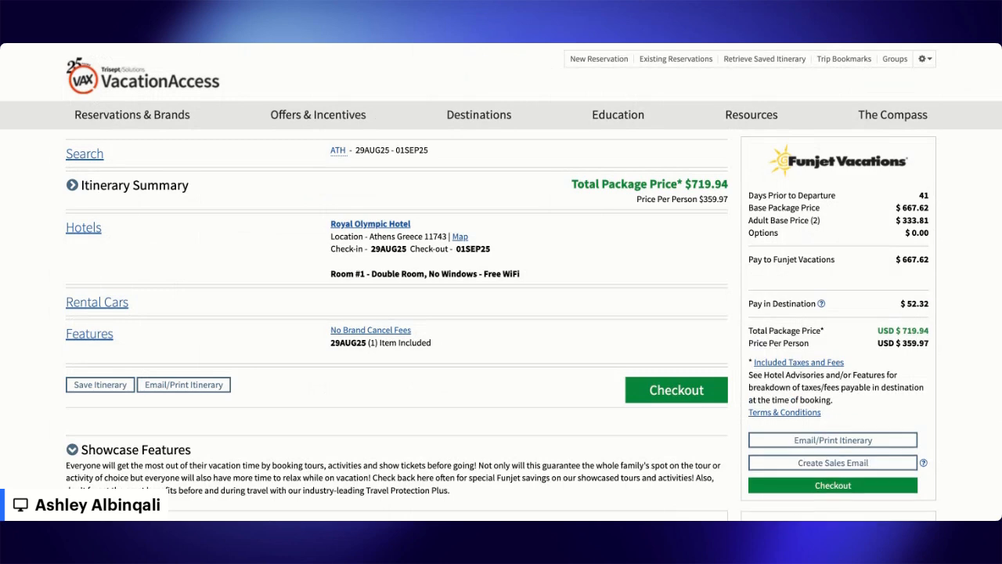
- Review the itinerary's price breakdown, Showcase Features and Recent Searches
{"action": "scroll", "coordinate": [902, 294], "scroll_direction": "down", "scroll_amount": 5}
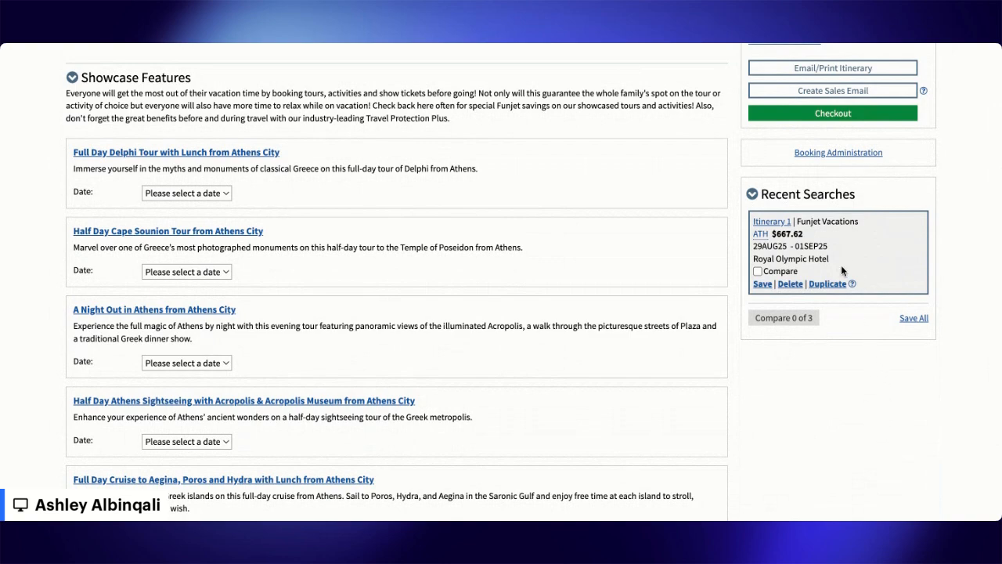
{"action": "scroll", "coordinate": [797, 205], "scroll_direction": "up", "scroll_amount": 3}
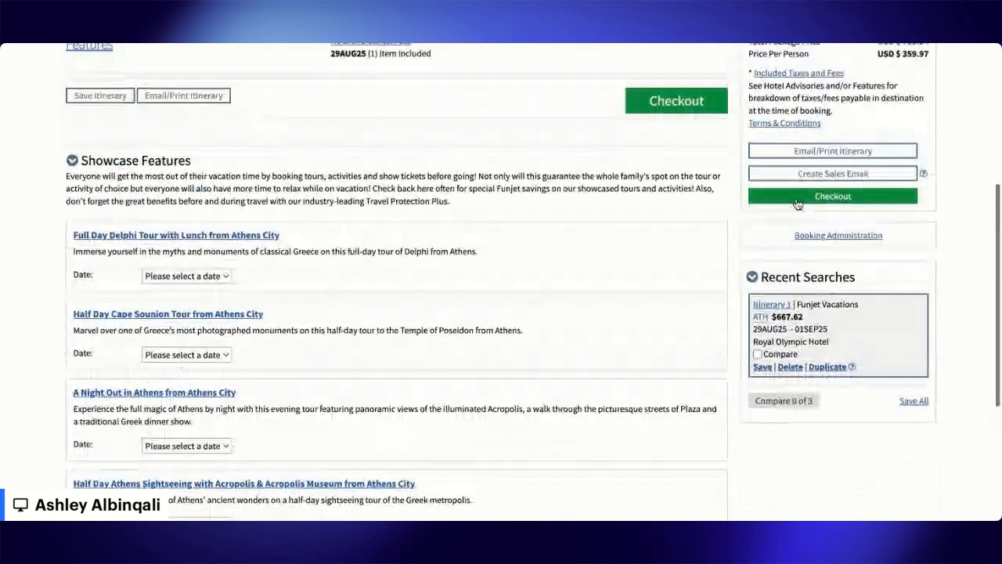
{"action": "scroll", "coordinate": [797, 205], "scroll_direction": "up", "scroll_amount": 3}
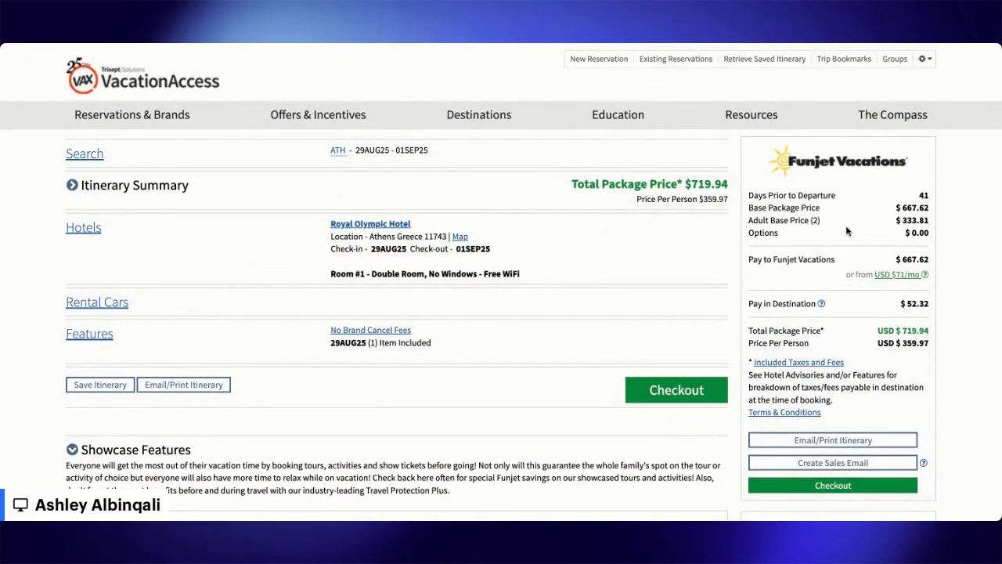
{"action": "scroll", "coordinate": [846, 230], "scroll_direction": "down", "scroll_amount": 2}
{"action": "scroll", "coordinate": [846, 230], "scroll_direction": "down", "scroll_amount": 3}
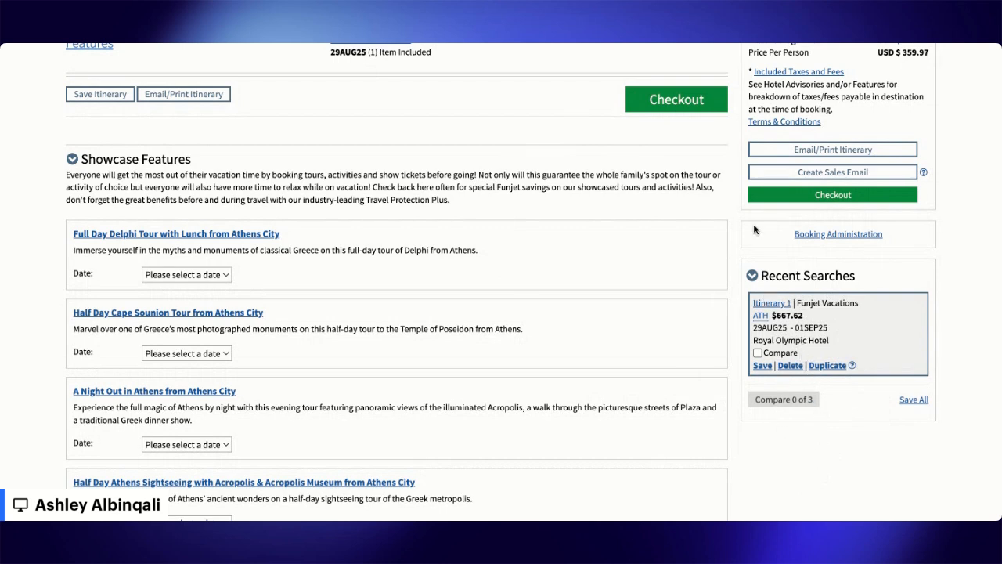
{"action": "scroll", "coordinate": [828, 338], "scroll_direction": "up", "scroll_amount": 1}
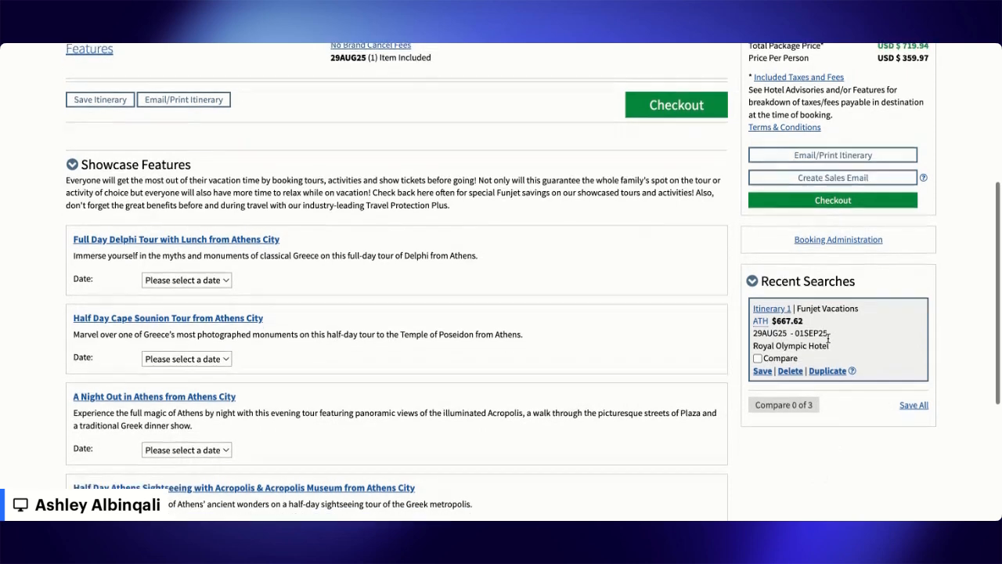
- Rerun the Athens hotel search with the brand set to Apple Vacations and the package type set to Hotel Only
{"action": "mouse_move", "coordinate": [849, 368]}
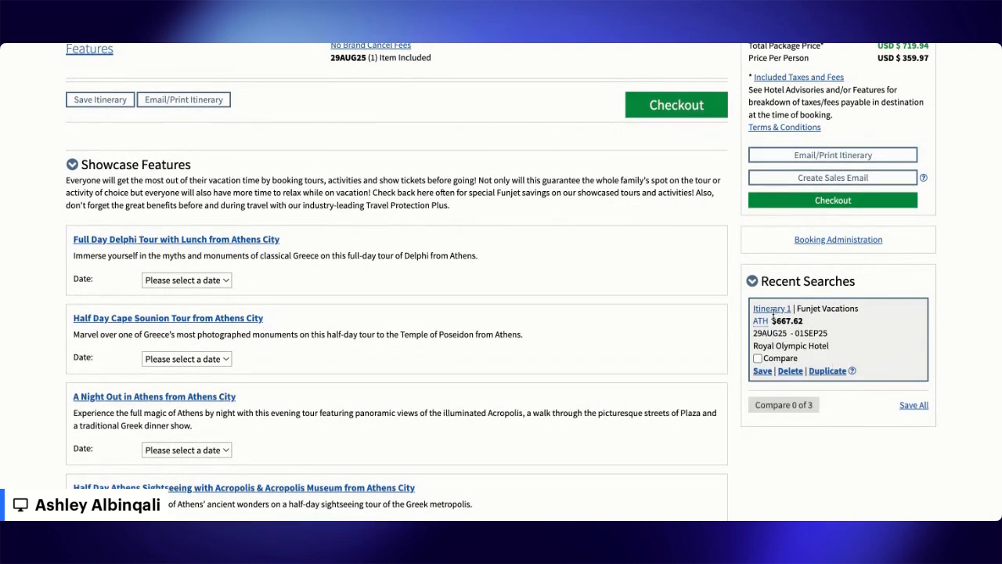
{"action": "scroll", "coordinate": [823, 345], "scroll_direction": "up", "scroll_amount": 1}
{"action": "scroll", "coordinate": [823, 345], "scroll_direction": "up", "scroll_amount": 5}
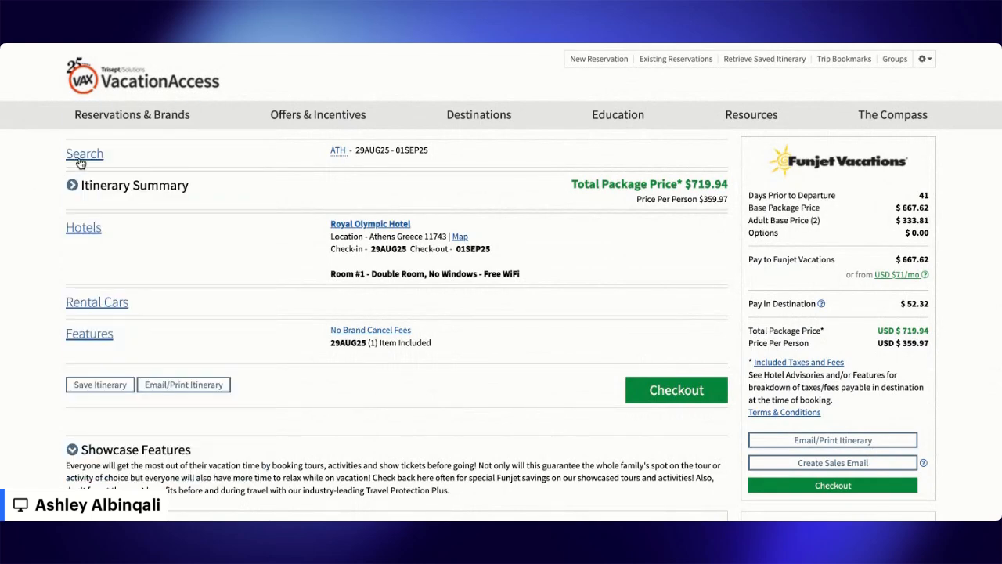
{"action": "left_click", "coordinate": [80, 156]}
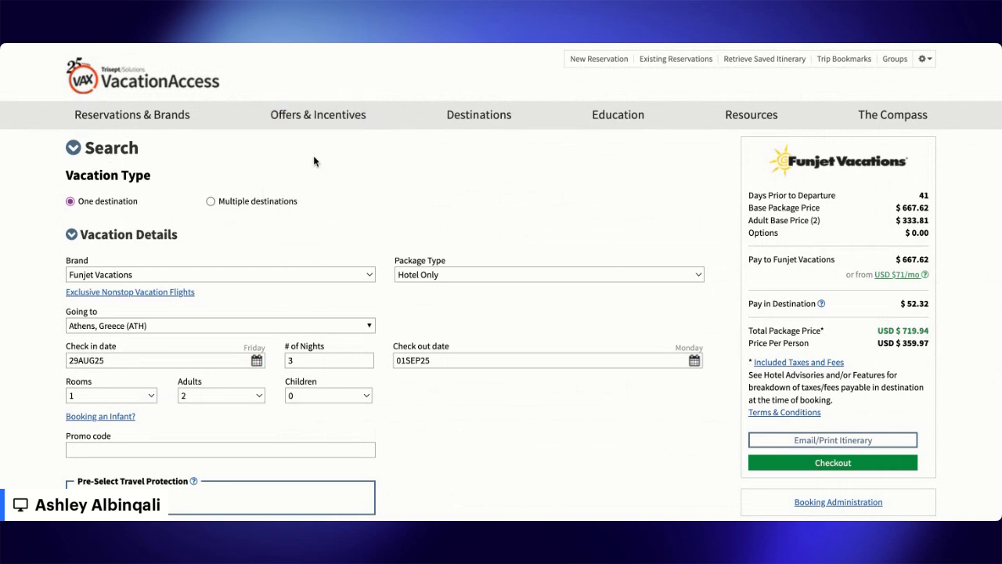
{"action": "scroll", "coordinate": [364, 220], "scroll_direction": "down", "scroll_amount": 1}
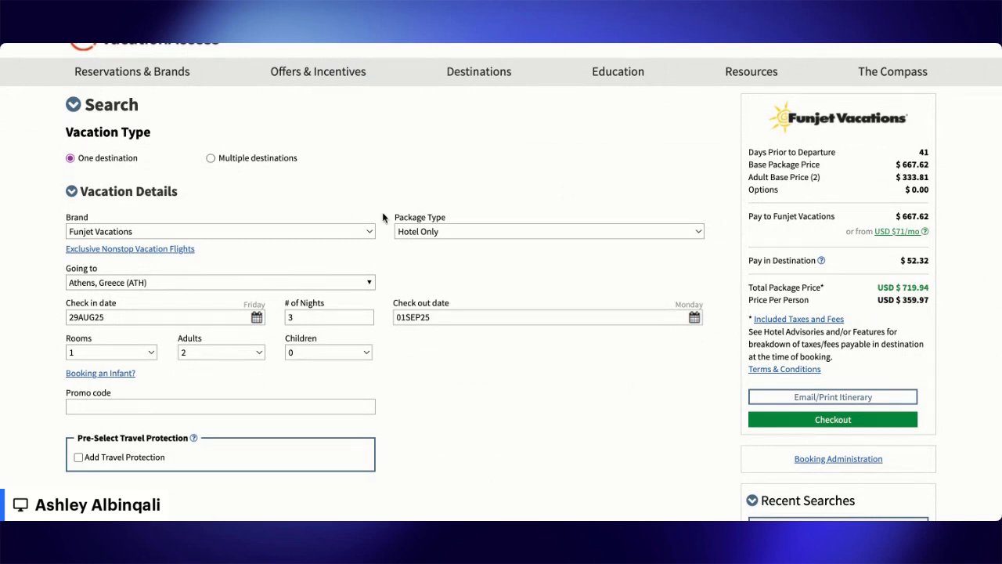
{"action": "left_click", "coordinate": [164, 225]}
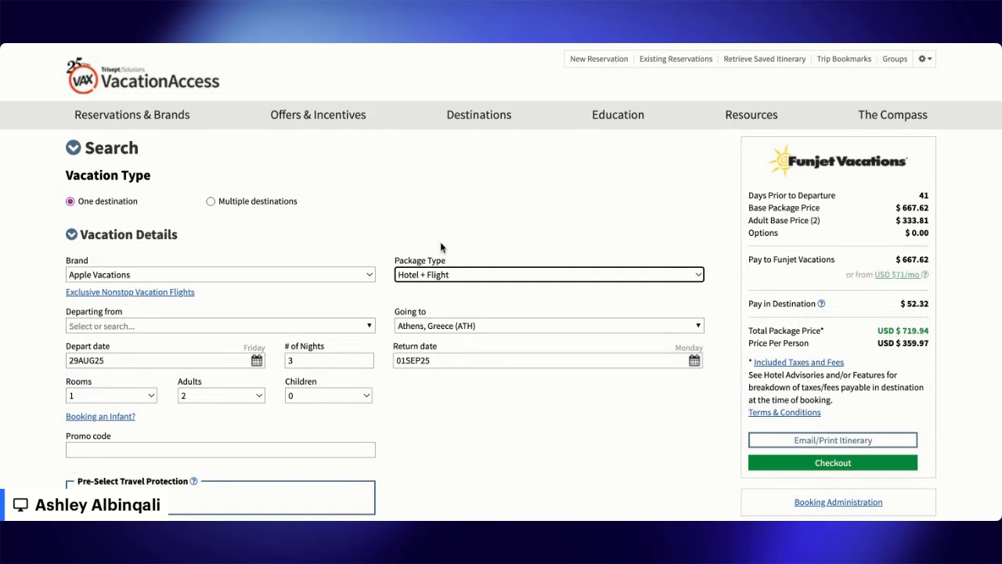
{"action": "left_click", "coordinate": [422, 278]}
{"action": "left_click", "coordinate": [419, 294]}
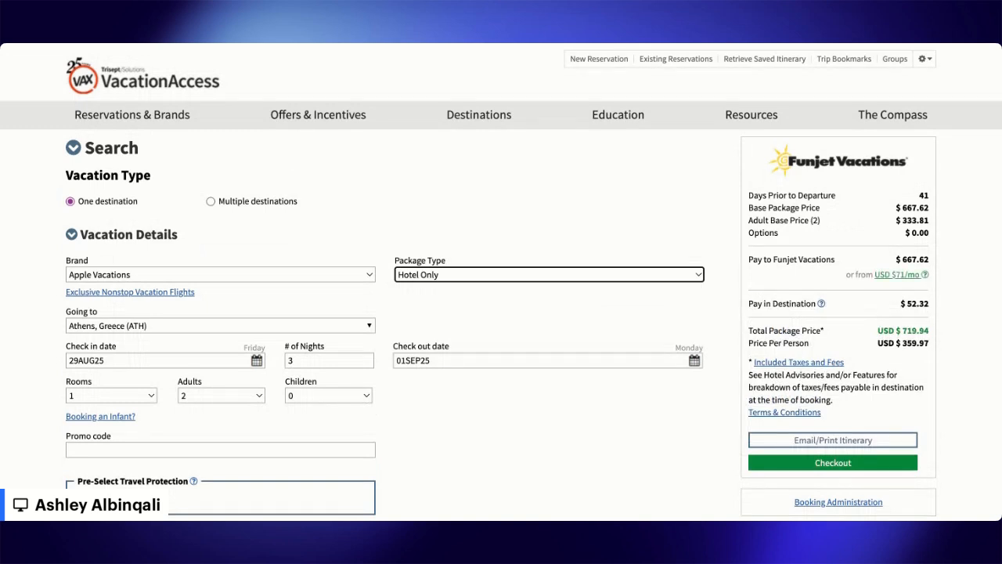
{"action": "scroll", "coordinate": [448, 277], "scroll_direction": "down", "scroll_amount": 1}
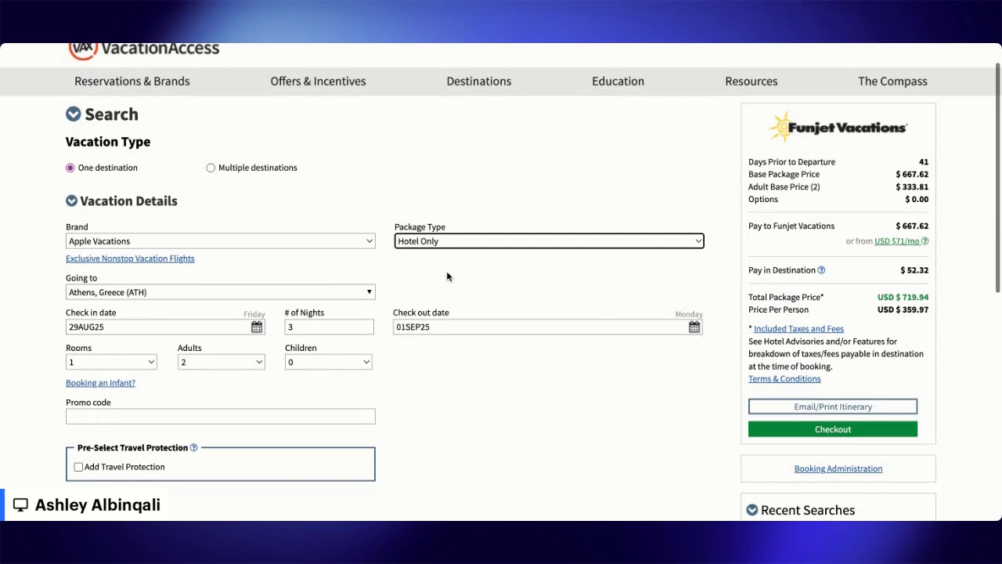
{"action": "scroll", "coordinate": [447, 277], "scroll_direction": "down", "scroll_amount": 3}
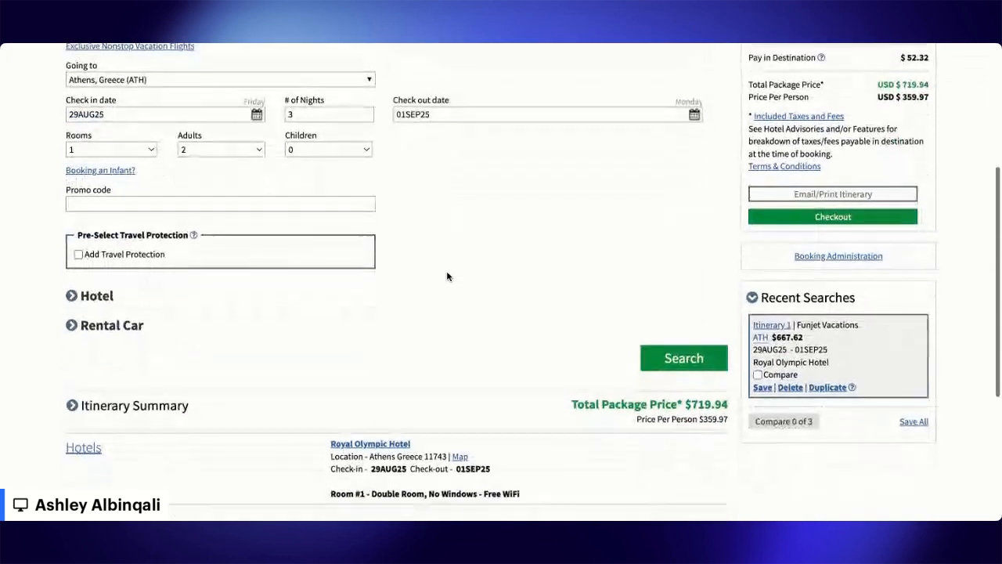
{"action": "left_click", "coordinate": [662, 346]}
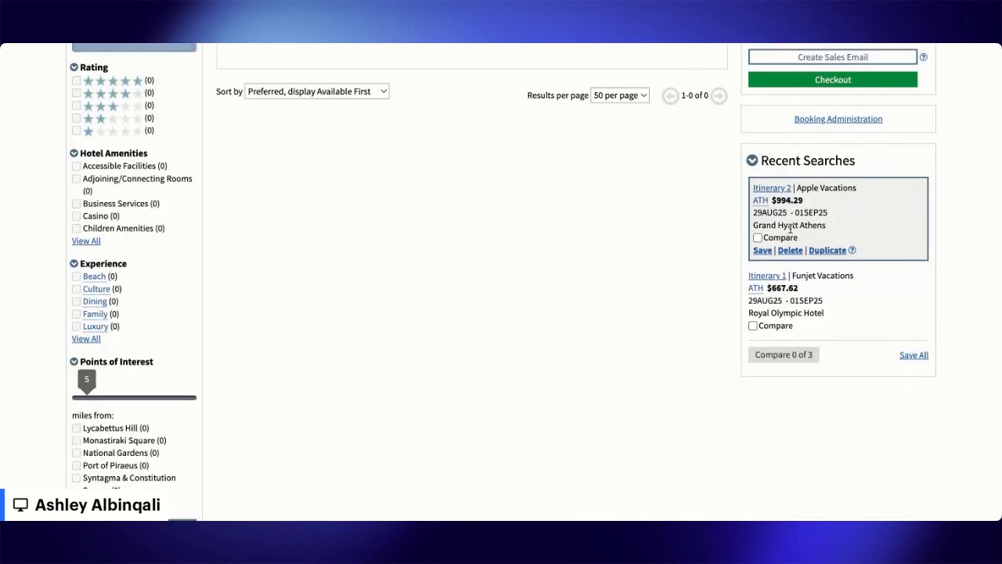
- Filter the results by hotel name "royal olympic" and select the Royal Olympic Hotel's "Double Room, No Windows - Free WiFi"
{"action": "scroll", "coordinate": [811, 312], "scroll_direction": "up", "scroll_amount": 5}
{"action": "scroll", "coordinate": [811, 312], "scroll_direction": "up", "scroll_amount": 1}
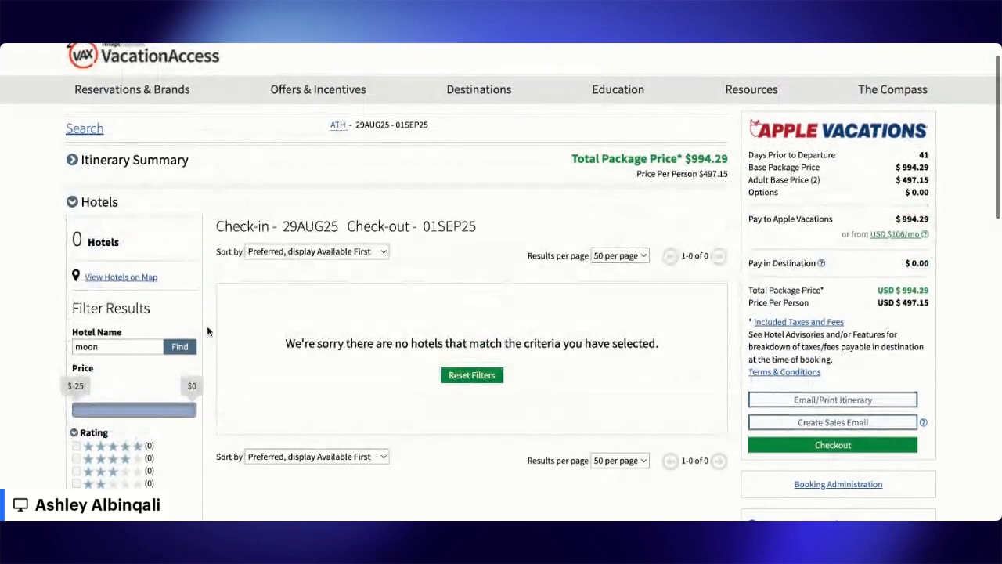
{"action": "double_click", "coordinate": [115, 344]}
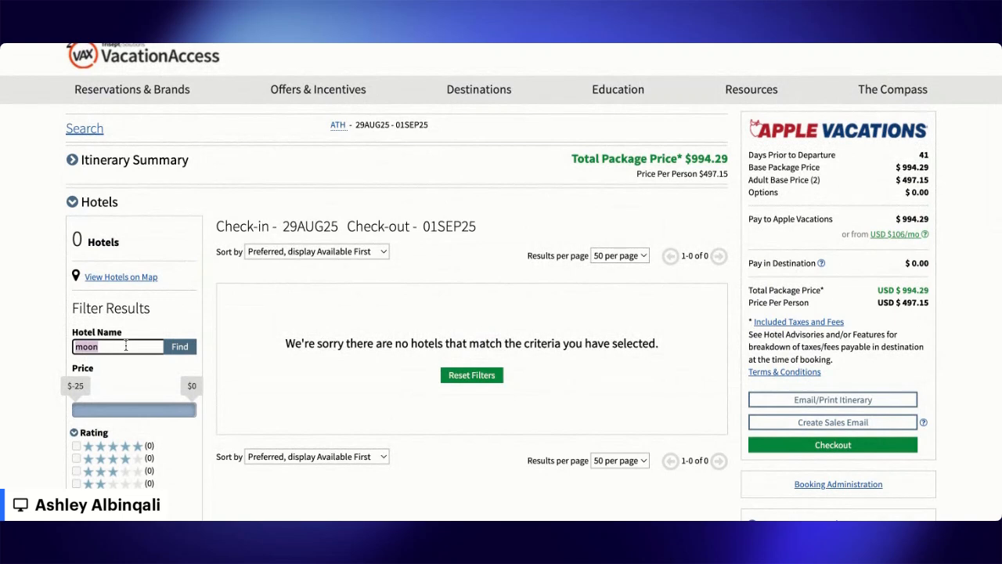
{"action": "key", "text": "BackSpace"}
{"action": "type", "text": "royal olympic"}
{"action": "left_click", "coordinate": [183, 347]}
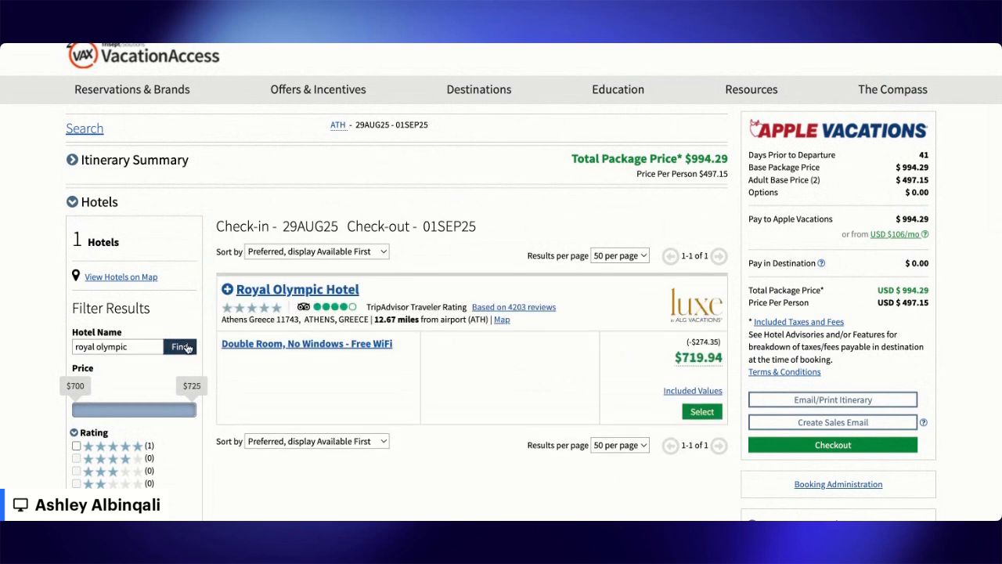
{"action": "left_click", "coordinate": [702, 413]}
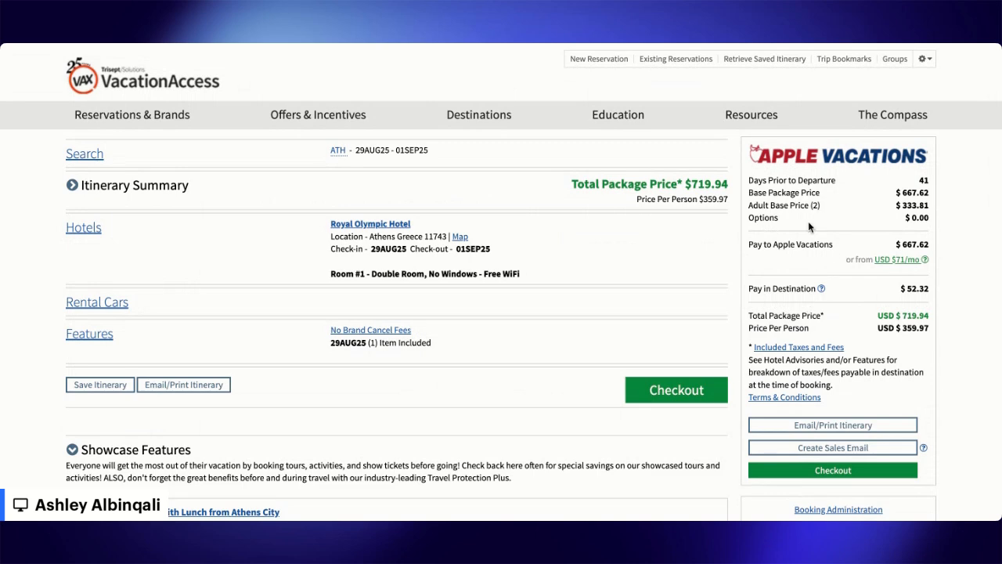
- Compare the Apple Vacations itinerary in Recent Searches with the Funjet Vacations one and check its Pay in Destination amount
{"action": "scroll", "coordinate": [797, 241], "scroll_direction": "down", "scroll_amount": 5}
{"action": "scroll", "coordinate": [797, 242], "scroll_direction": "down", "scroll_amount": 1}
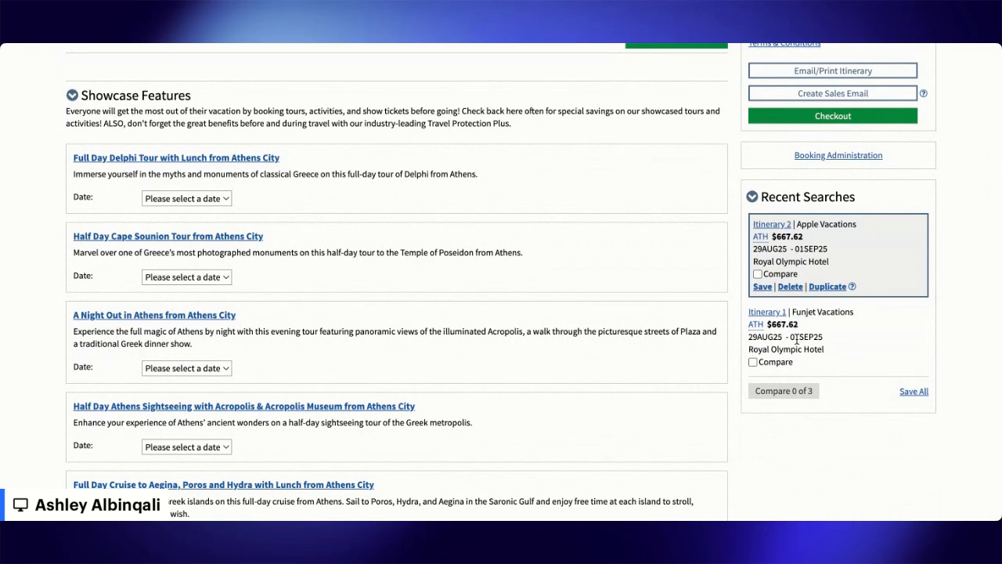
{"action": "scroll", "coordinate": [793, 196], "scroll_direction": "up", "scroll_amount": 5}
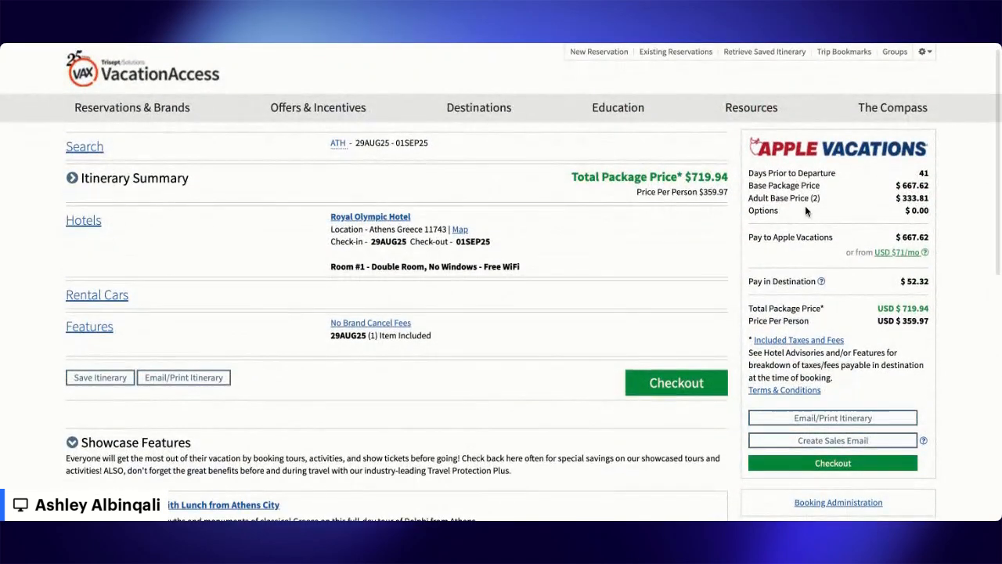
{"action": "left_click_drag", "start_coordinate": [879, 279], "coordinate": [927, 293]}
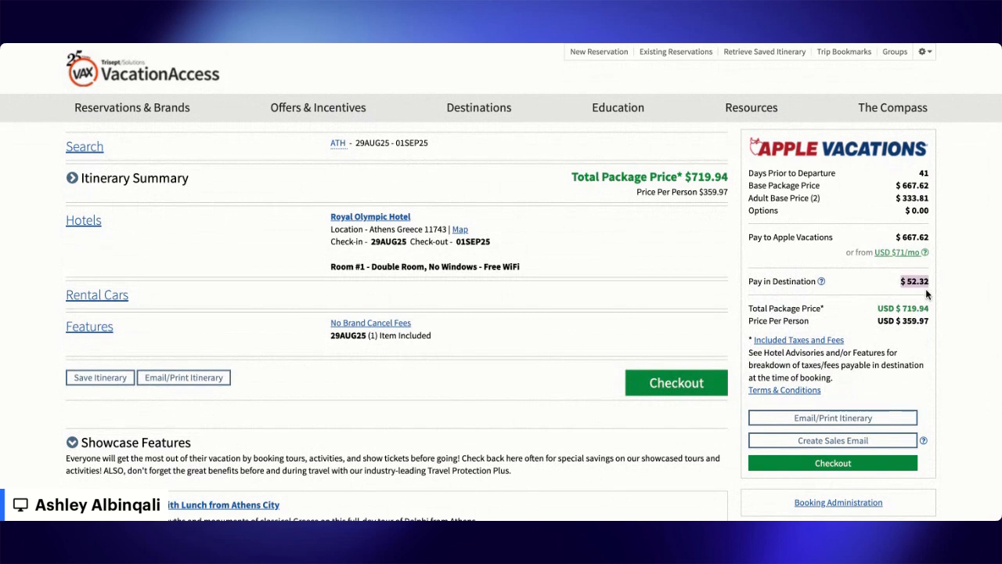
{"action": "scroll", "coordinate": [927, 293], "scroll_direction": "down", "scroll_amount": 4}
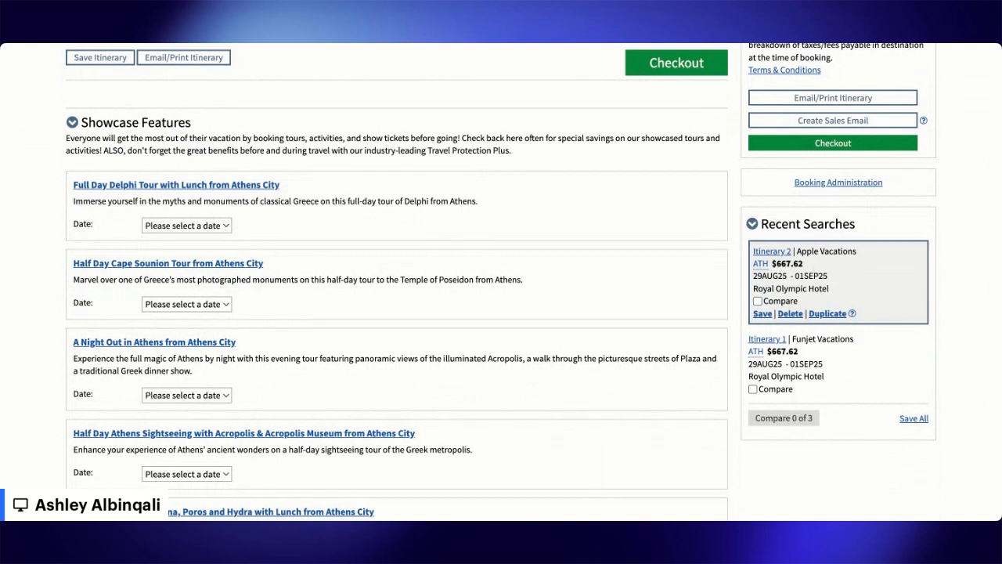
- Reopen the Funjet Vacations itinerary's search form and set the package type to Flight + Hotel
{"action": "left_click", "coordinate": [771, 340]}
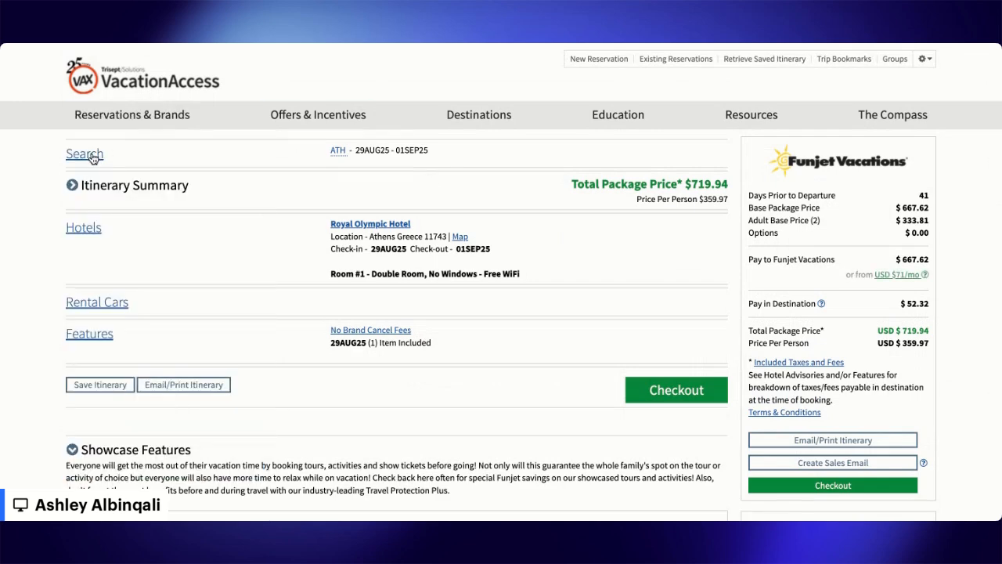
{"action": "left_click", "coordinate": [85, 154]}
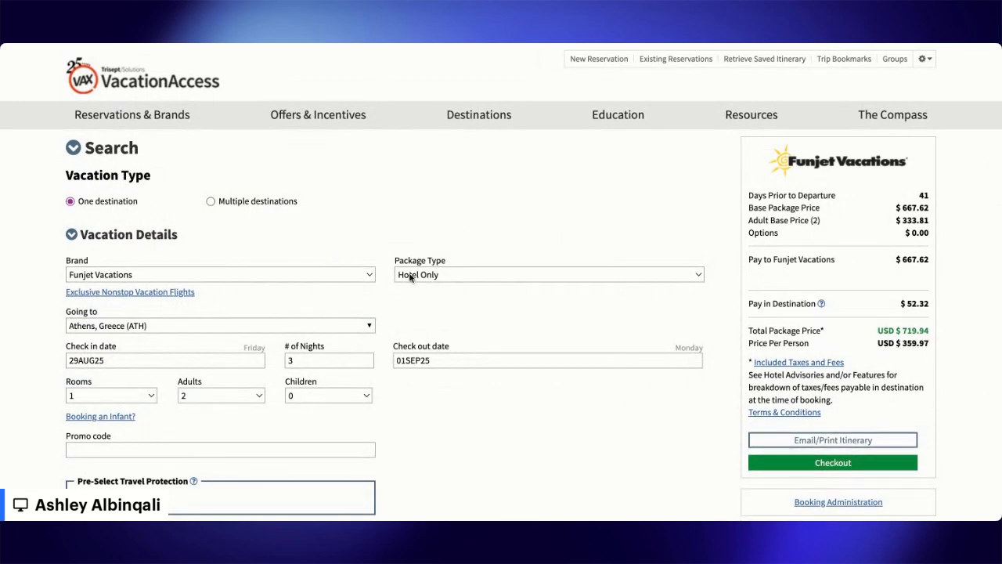
{"action": "left_click", "coordinate": [430, 274]}
{"action": "left_click", "coordinate": [432, 207]}
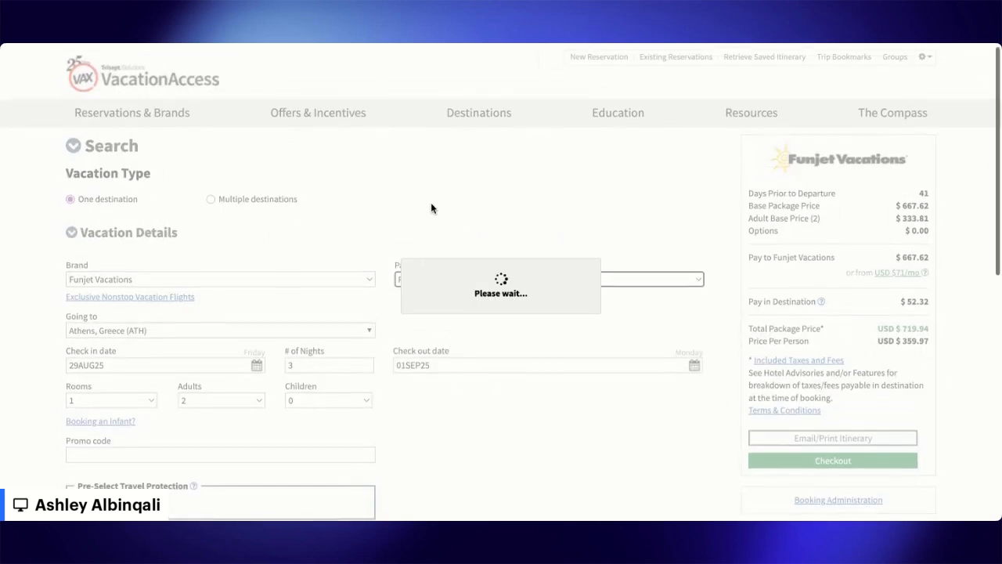
{"action": "scroll", "coordinate": [432, 207], "scroll_direction": "down", "scroll_amount": 2}
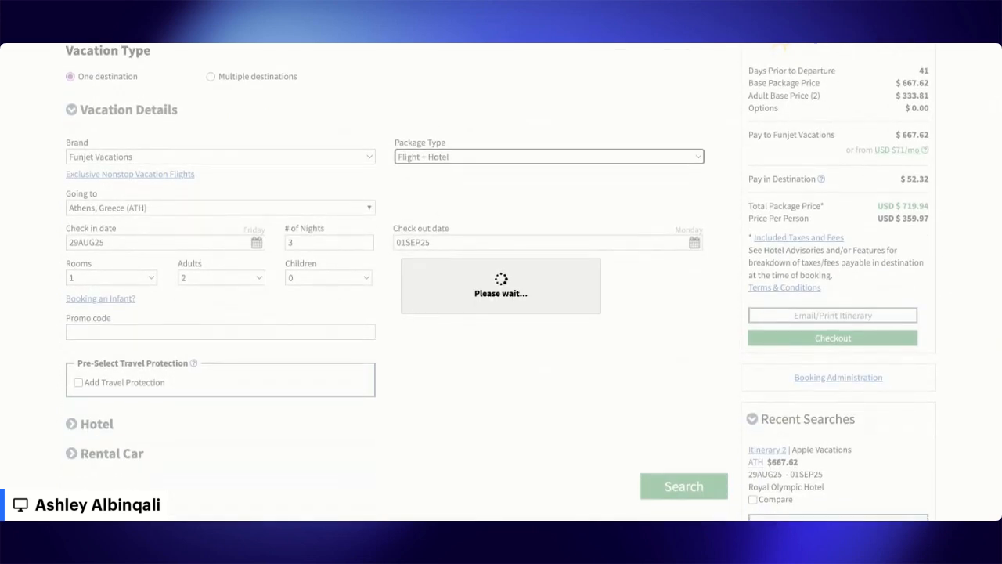
{"action": "scroll", "coordinate": [685, 377], "scroll_direction": "down", "scroll_amount": 4}
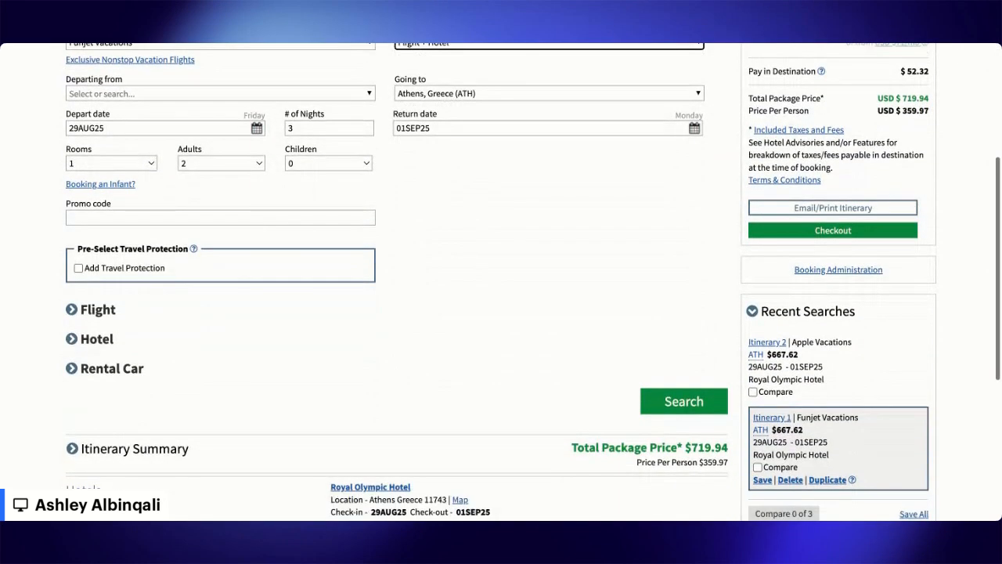
- Set the departure to New York - All Airports, New York (NYC) and run the flight and hotel search
{"action": "left_click", "coordinate": [661, 351]}
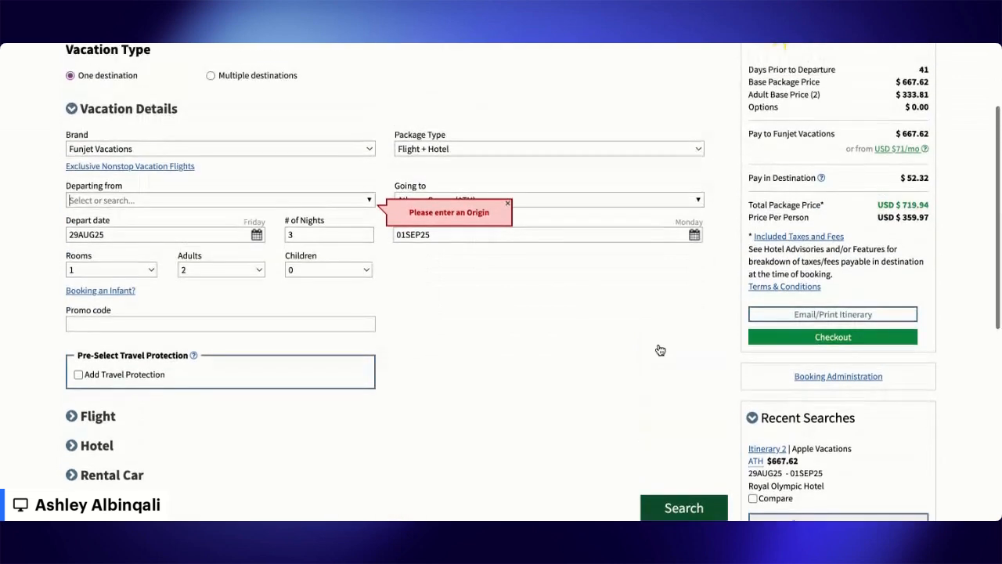
{"action": "left_click", "coordinate": [258, 207]}
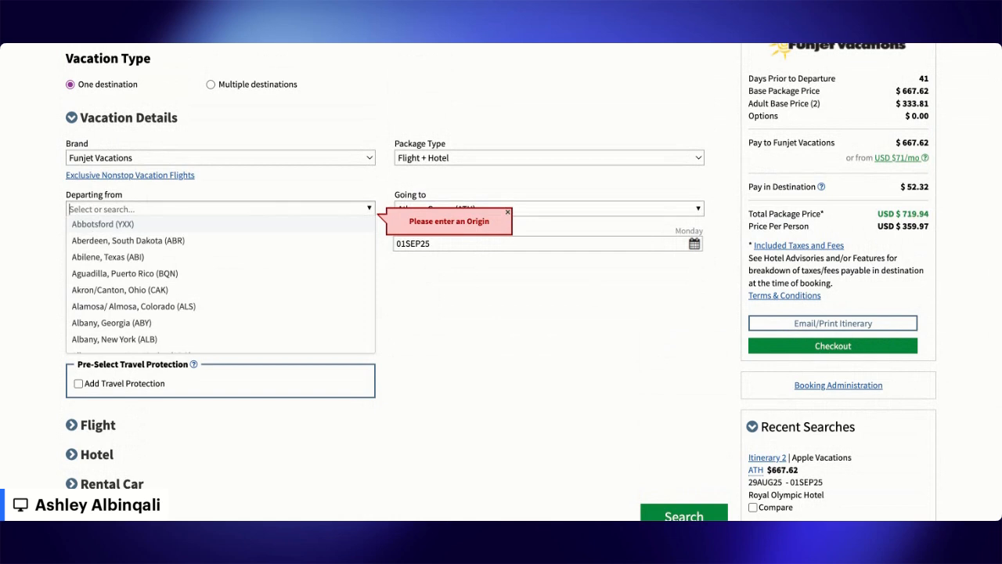
{"action": "type", "text": "f"}
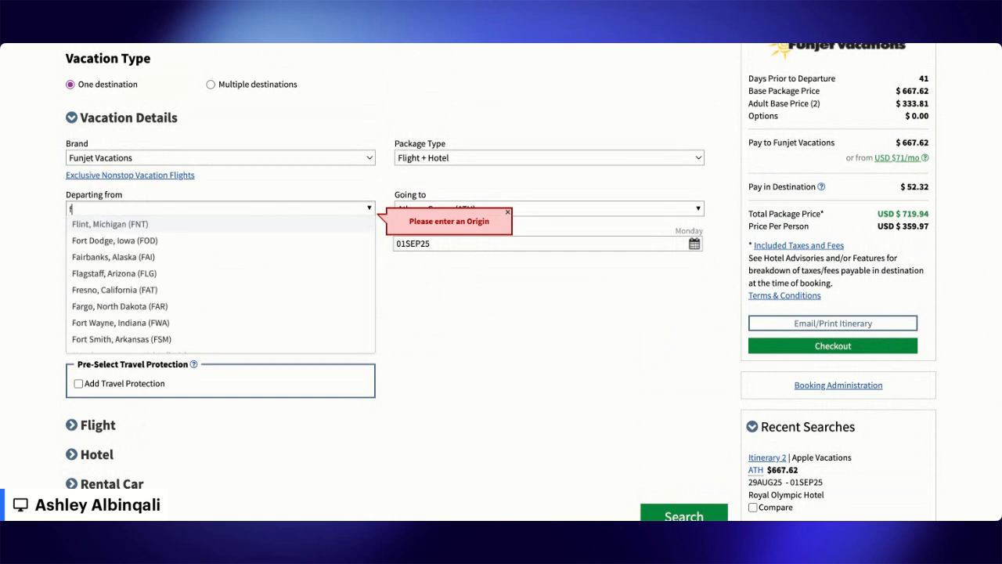
{"action": "key", "text": "BackSpace"}
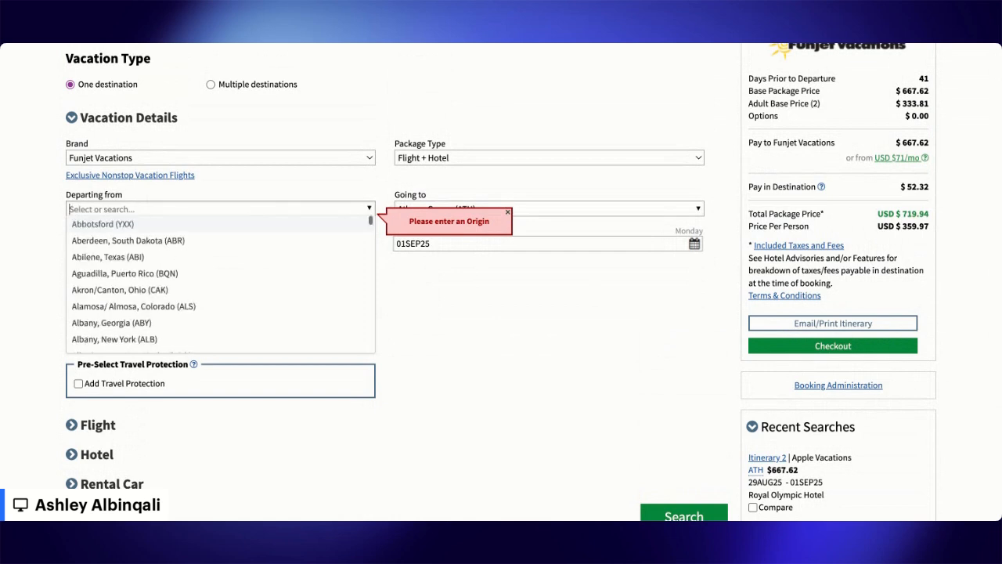
{"action": "type", "text": "ny"}
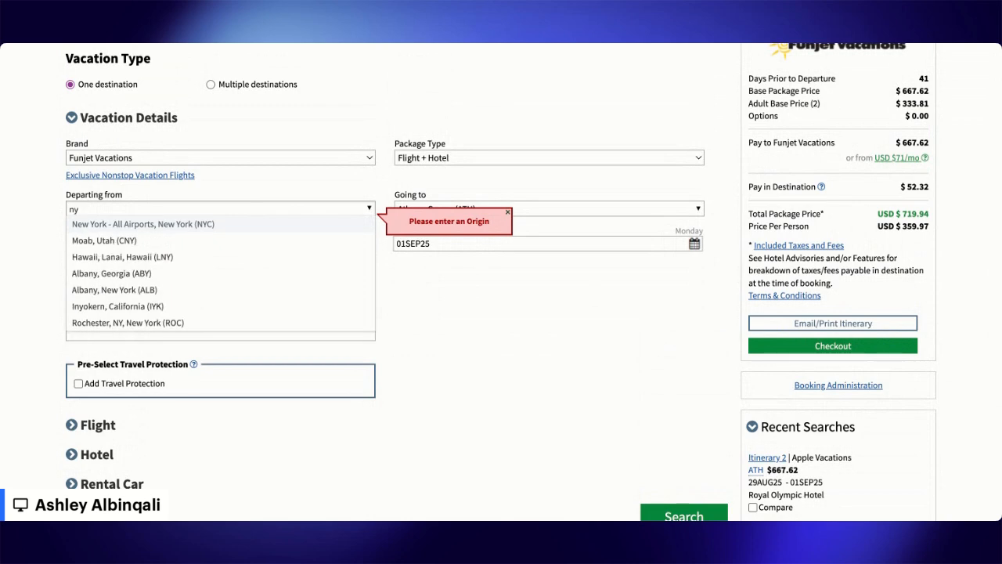
{"action": "left_click", "coordinate": [159, 227]}
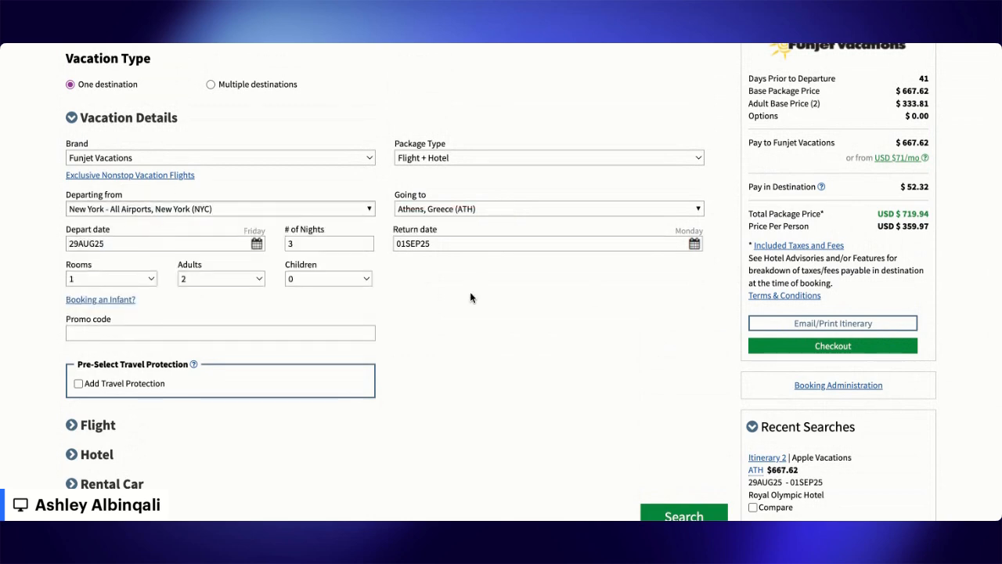
{"action": "scroll", "coordinate": [553, 425], "scroll_direction": "down", "scroll_amount": 1}
{"action": "left_click", "coordinate": [703, 428]}
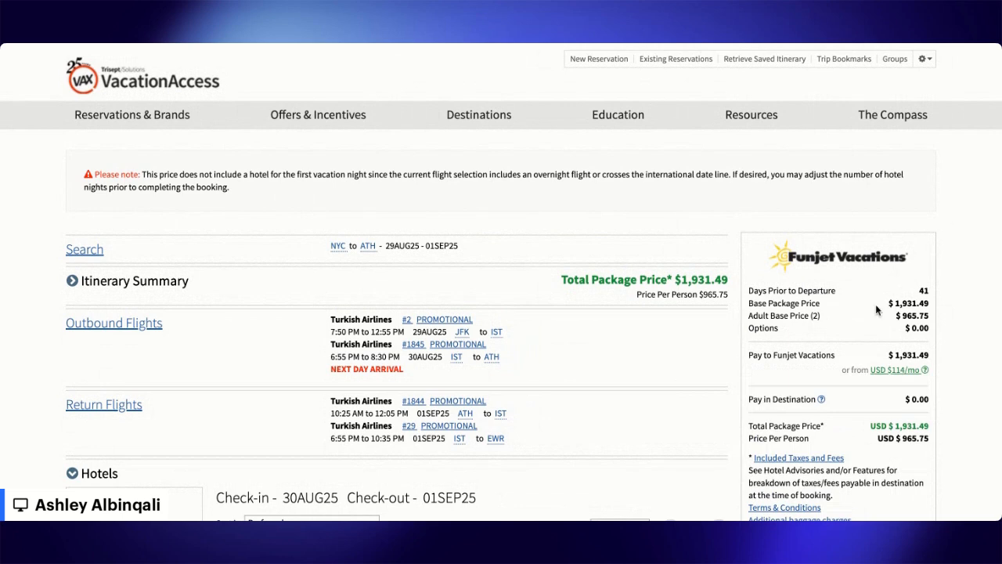
- Filter the hotels by the name "royal" and select the Royal Olympic Hotel's "Double Room, No Windows - Free WiFi"
{"action": "scroll", "coordinate": [875, 304], "scroll_direction": "down", "scroll_amount": 2}
{"action": "scroll", "coordinate": [869, 312], "scroll_direction": "down", "scroll_amount": 2}
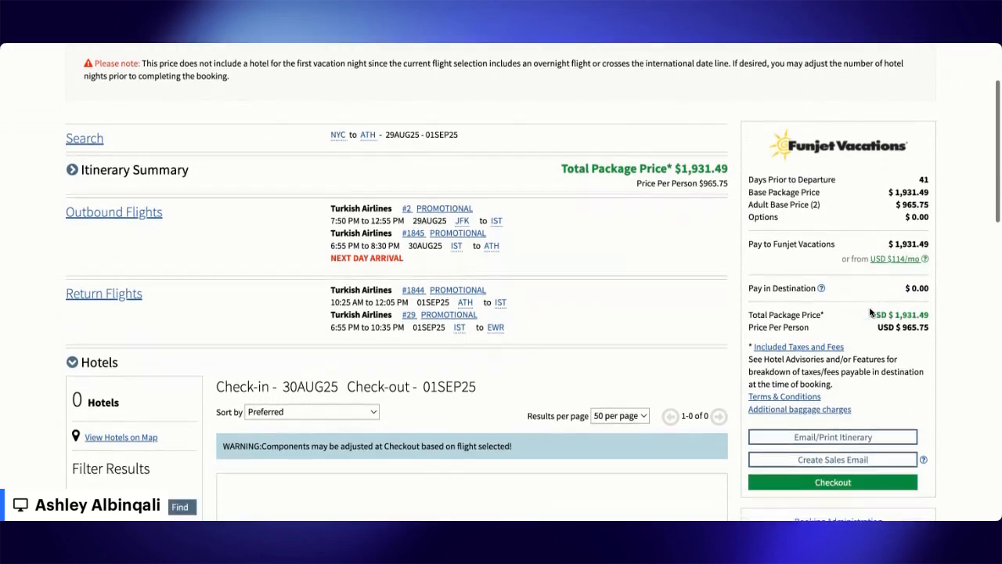
{"action": "scroll", "coordinate": [548, 352], "scroll_direction": "up", "scroll_amount": 1}
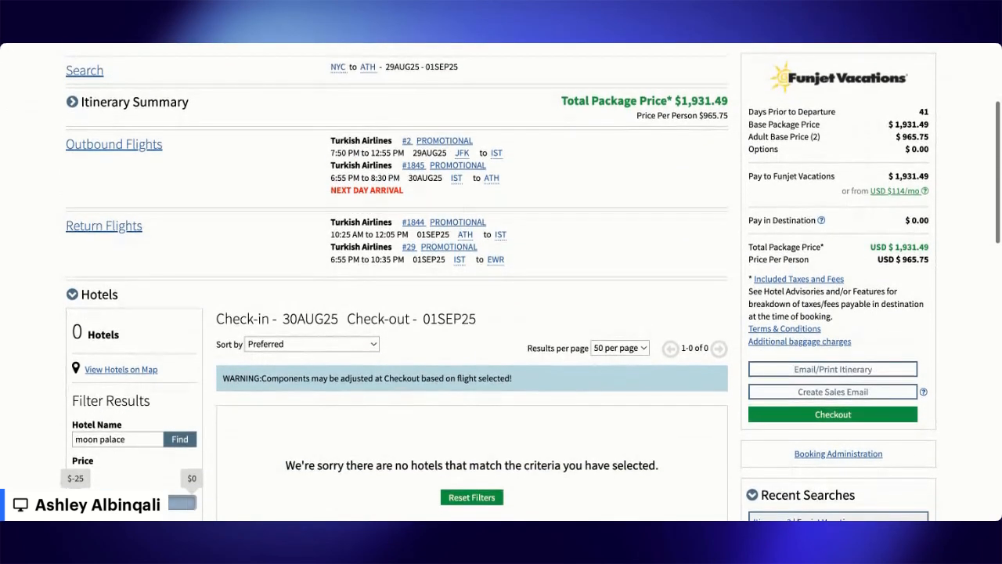
{"action": "left_click", "coordinate": [152, 438]}
{"action": "left_click_drag", "start_coordinate": [152, 438], "coordinate": [2, 421]}
{"action": "type", "text": "royal"}
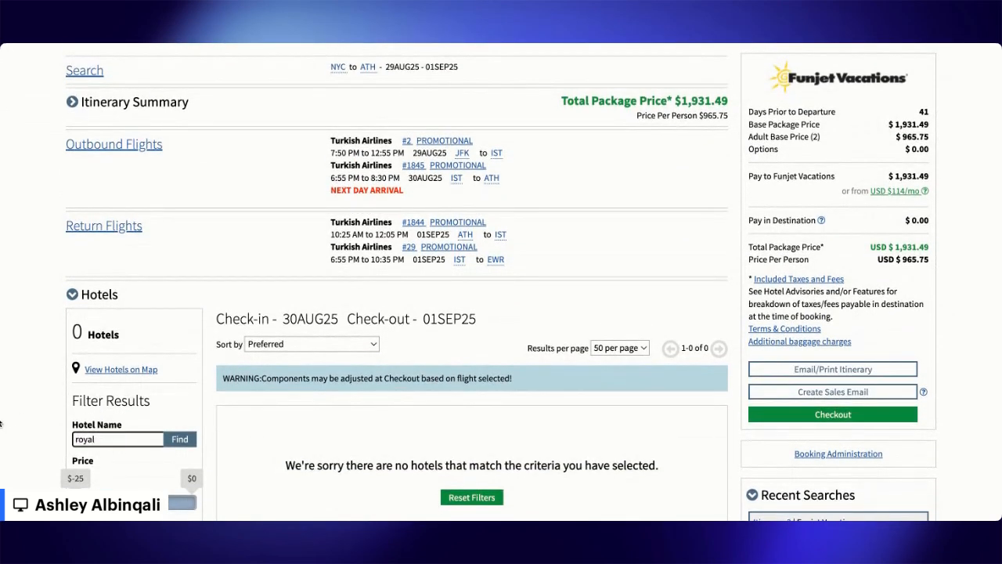
{"action": "key", "text": "Return"}
{"action": "scroll", "coordinate": [500, 313], "scroll_direction": "down", "scroll_amount": 2}
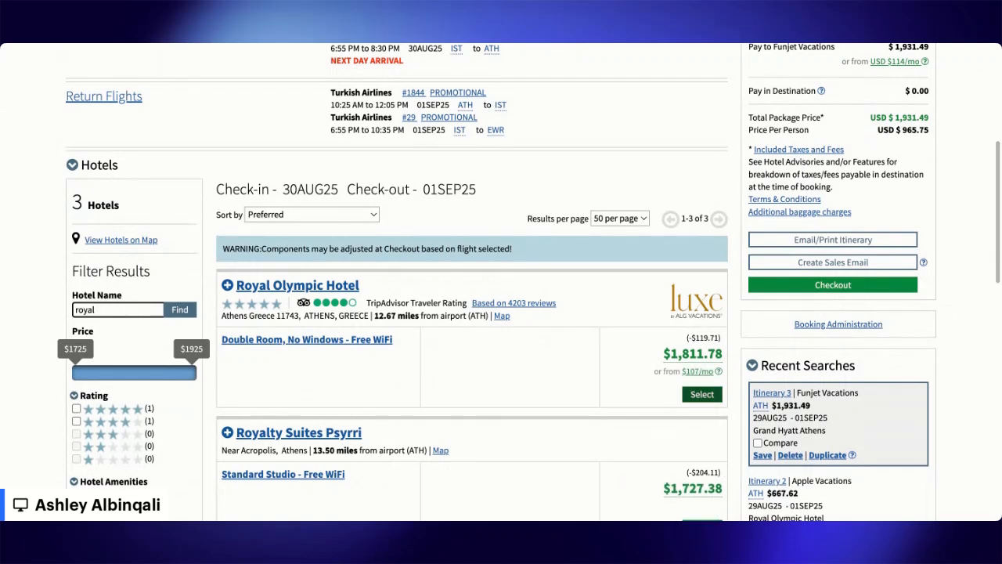
{"action": "left_click", "coordinate": [703, 394]}
- Select the 6:45 AM JFK Turkish Airlines outbound flights #112 and #1843 and the return flights #1844 and #29 for the Funjet package
{"action": "scroll", "coordinate": [702, 393], "scroll_direction": "down", "scroll_amount": 2}
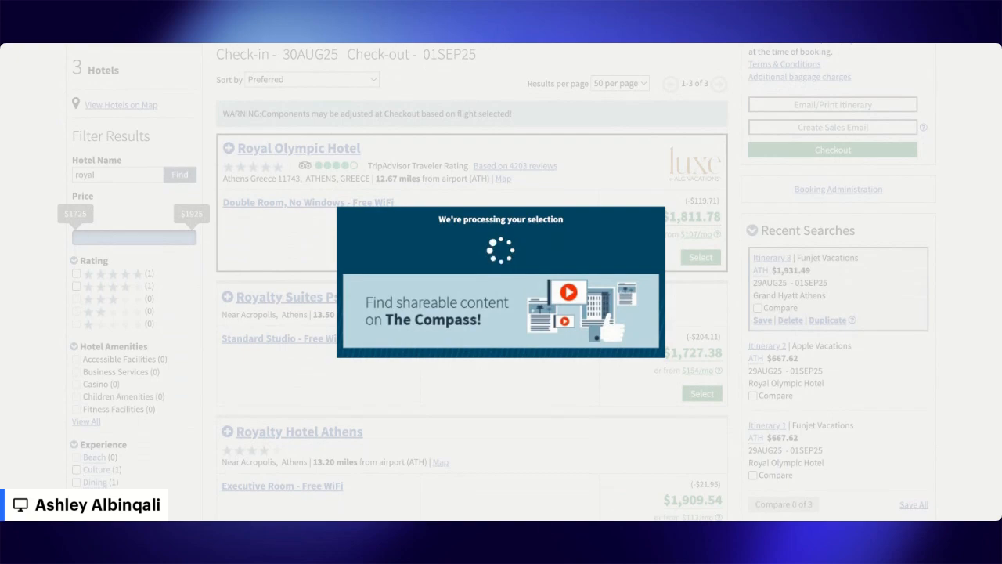
{"action": "scroll", "coordinate": [501, 282], "scroll_direction": "down", "scroll_amount": 2}
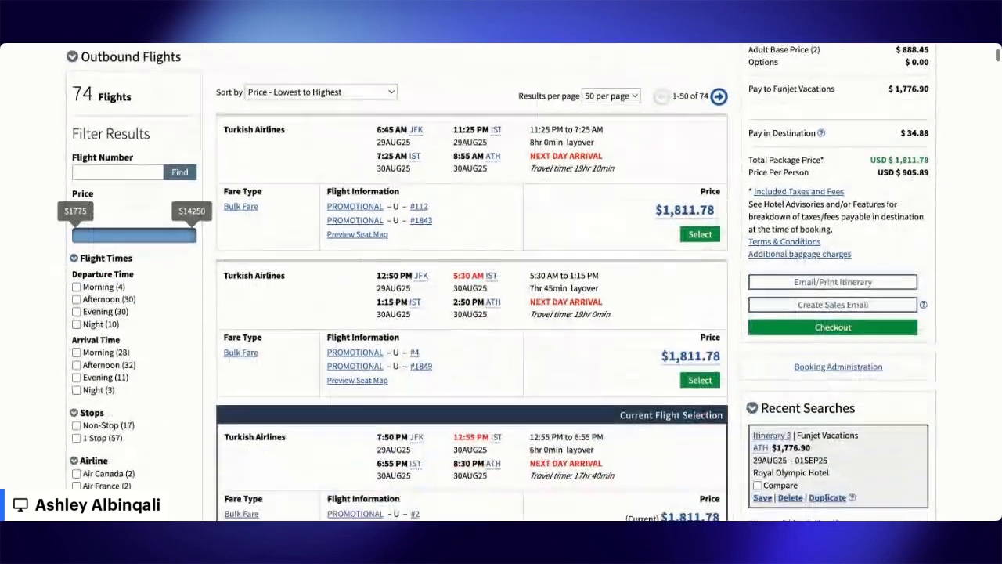
{"action": "scroll", "coordinate": [501, 282], "scroll_direction": "down", "scroll_amount": 2}
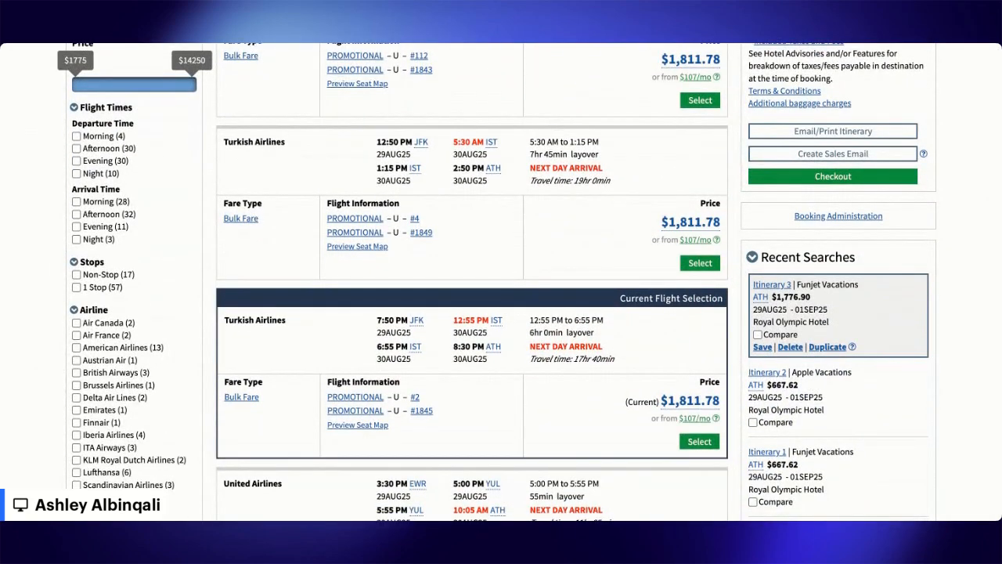
{"action": "scroll", "coordinate": [501, 282], "scroll_direction": "up", "scroll_amount": 3}
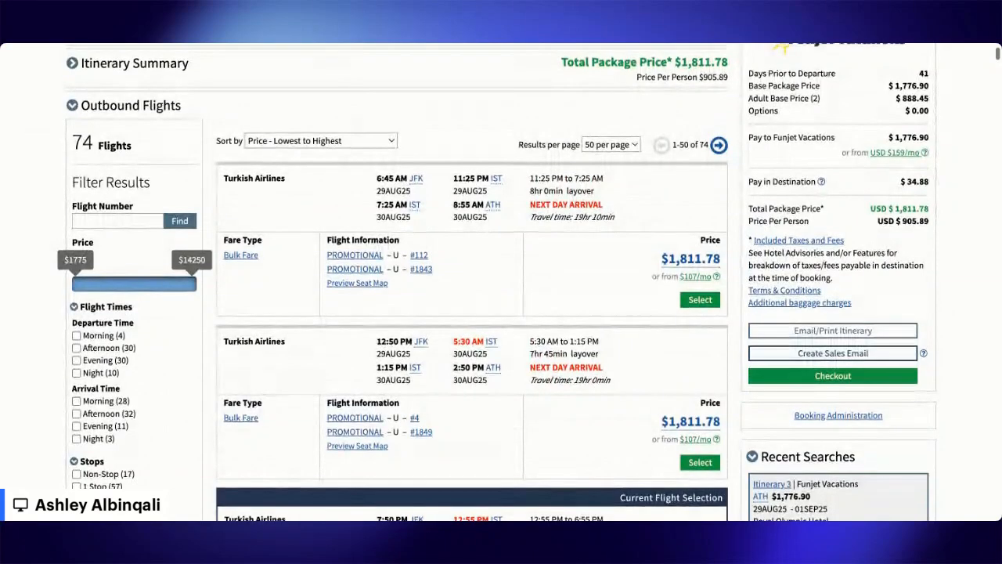
{"action": "left_click", "coordinate": [699, 299]}
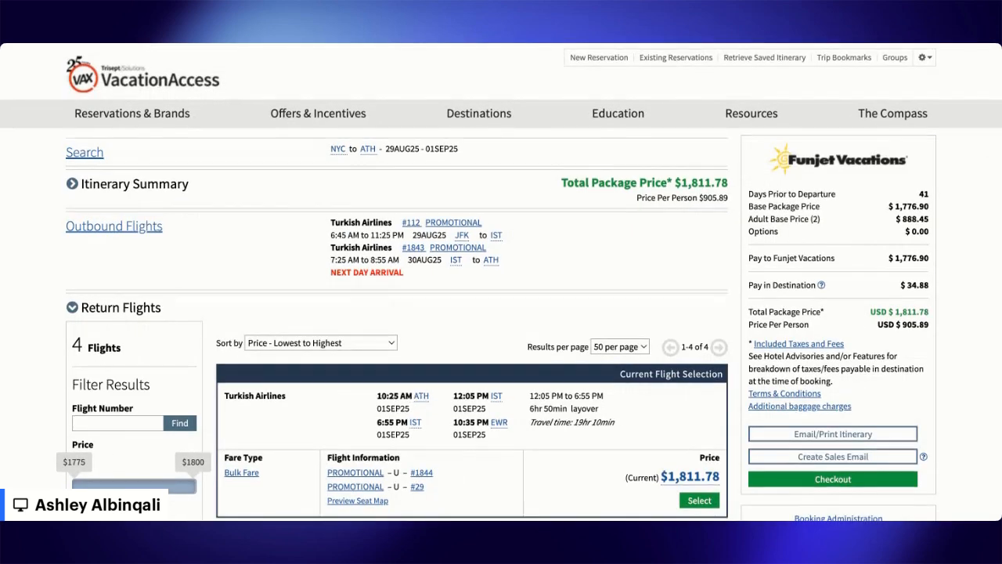
{"action": "scroll", "coordinate": [501, 282], "scroll_direction": "down", "scroll_amount": 1}
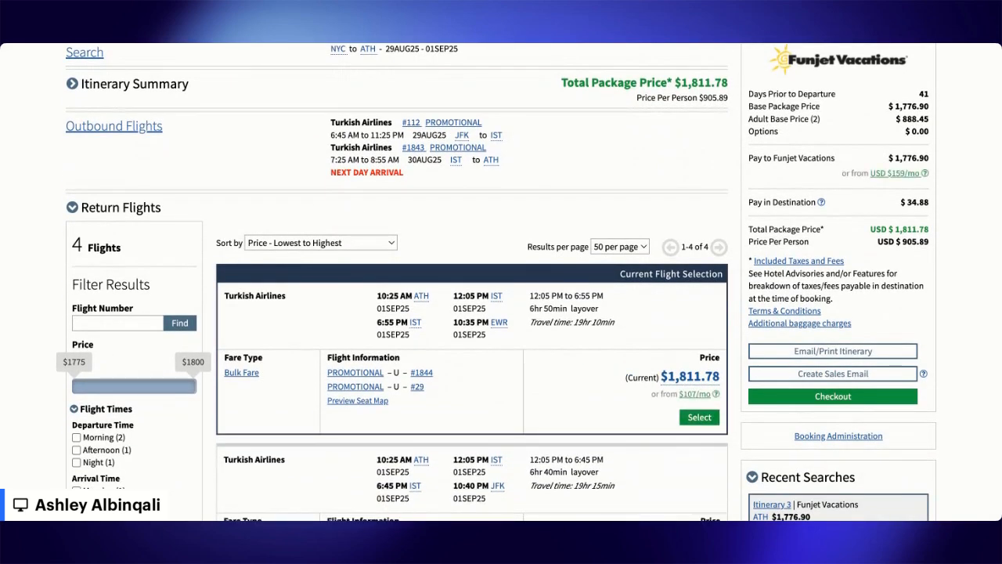
{"action": "left_click", "coordinate": [699, 417]}
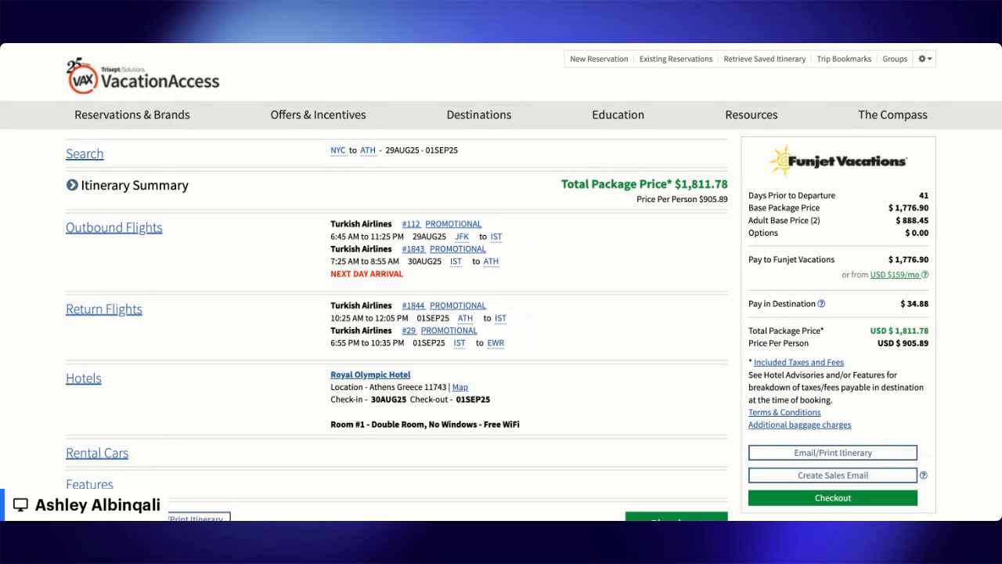
- Open the Apple Vacations itinerary from Recent Searches, reopen its search form and set the package type to Hotel + Flight
{"action": "scroll", "coordinate": [501, 313], "scroll_direction": "down", "scroll_amount": 1}
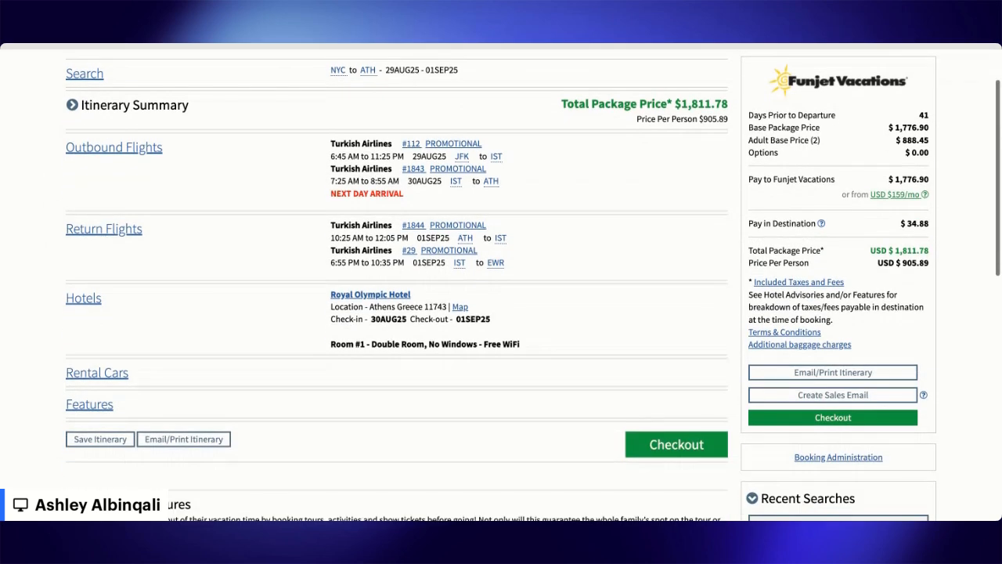
{"action": "scroll", "coordinate": [501, 282], "scroll_direction": "down", "scroll_amount": 1}
{"action": "scroll", "coordinate": [501, 282], "scroll_direction": "down", "scroll_amount": 2}
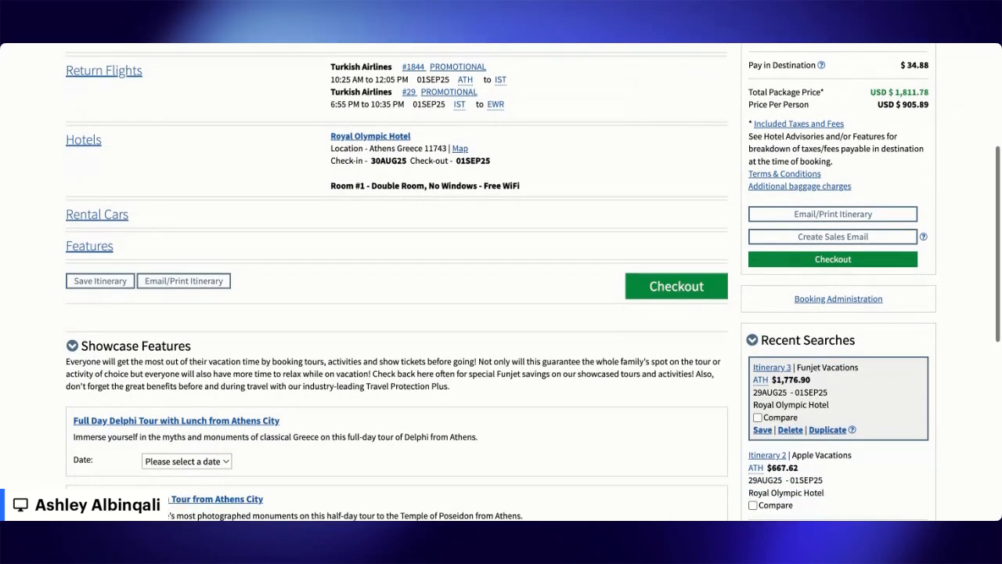
{"action": "scroll", "coordinate": [501, 282], "scroll_direction": "down", "scroll_amount": 2}
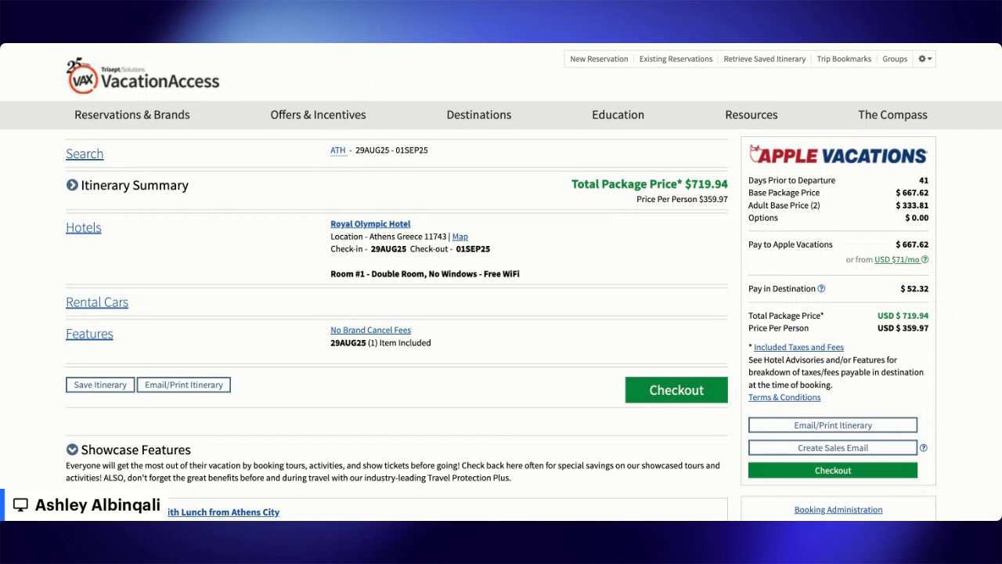
{"action": "left_click", "coordinate": [85, 153]}
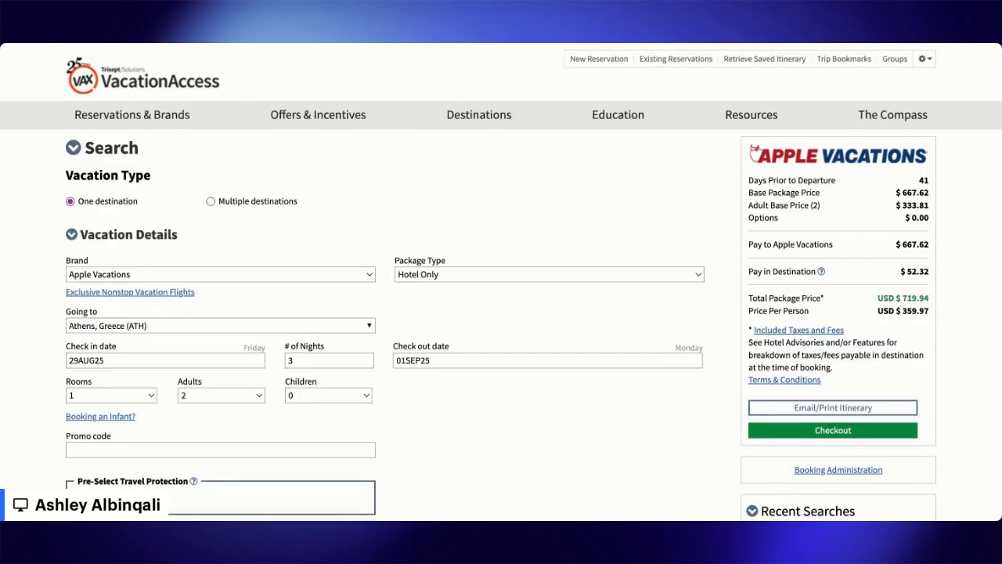
{"action": "left_click", "coordinate": [546, 274]}
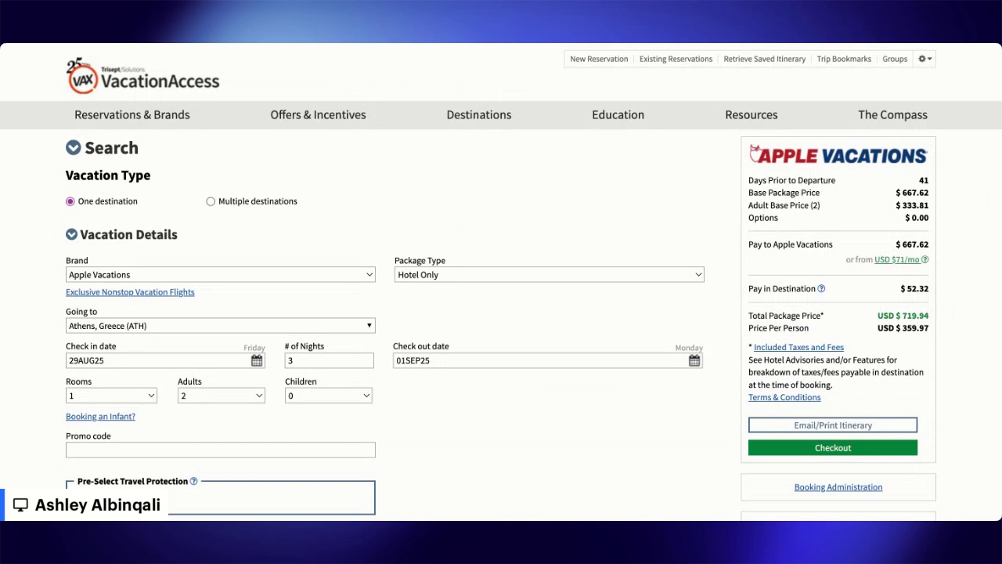
{"action": "left_click", "coordinate": [547, 223]}
{"action": "scroll", "coordinate": [547, 220], "scroll_direction": "down", "scroll_amount": 1}
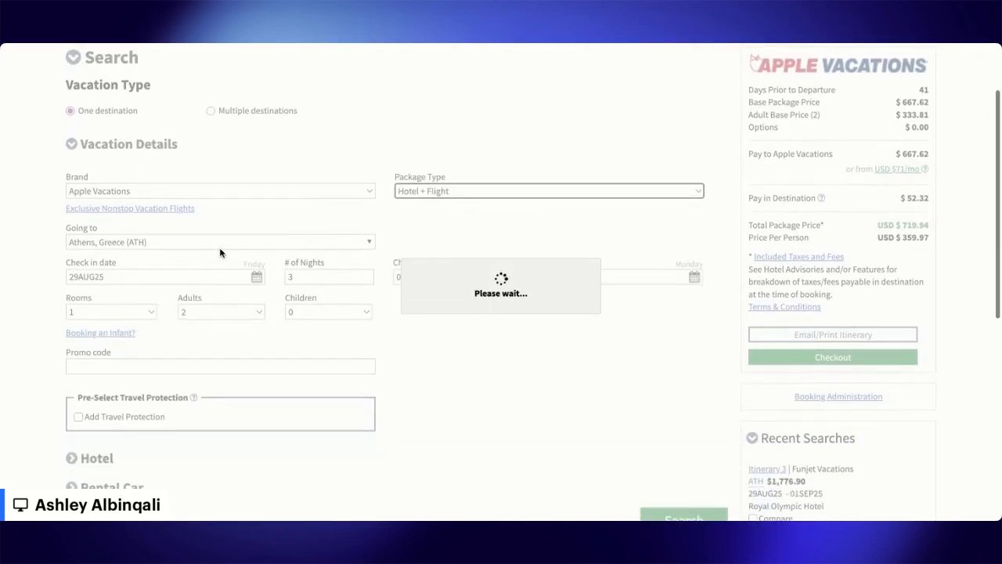
- Set the Apple Vacations departure to New York - All Airports, New York (NYC) and run the search
{"action": "left_click", "coordinate": [109, 325]}
{"action": "type", "text": "nyc"}
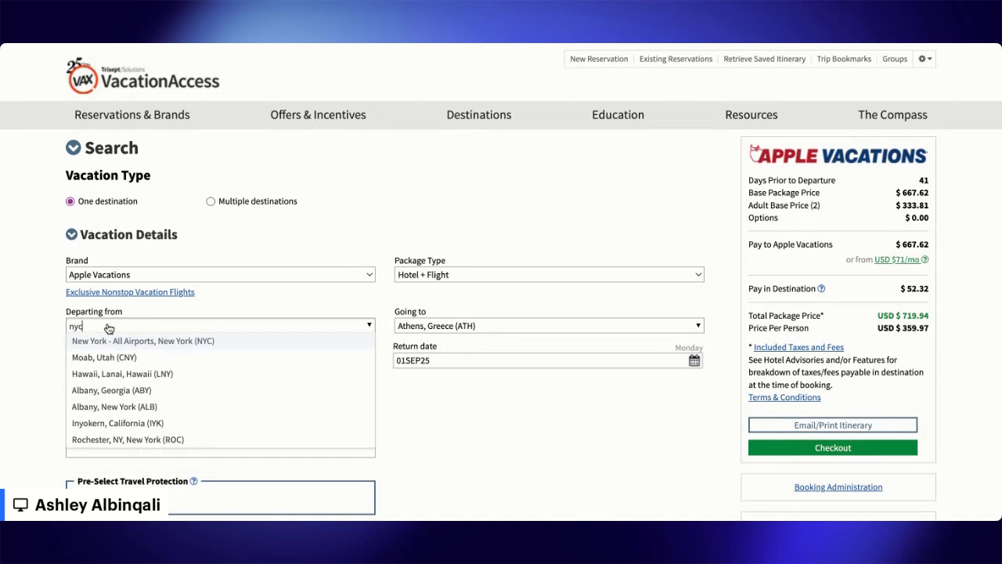
{"action": "left_click", "coordinate": [109, 340]}
{"action": "scroll", "coordinate": [529, 355], "scroll_direction": "down", "scroll_amount": 3}
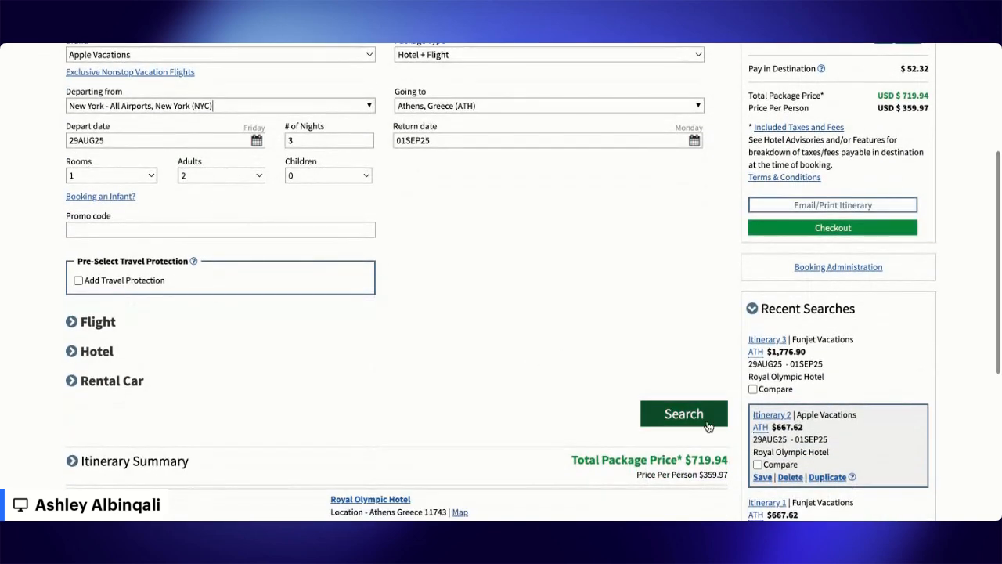
{"action": "left_click", "coordinate": [700, 422]}
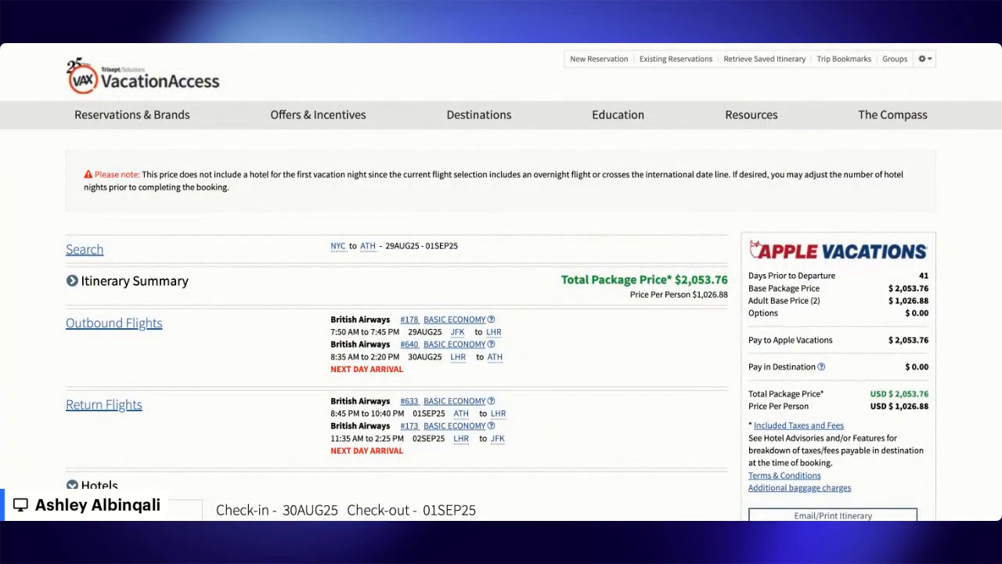
- Replace the hotel name filter with "royal" and select the Royal Olympic Hotel's "Double Room, No Windows - Free WiFi" for the Apple Vacations package
{"action": "scroll", "coordinate": [944, 483], "scroll_direction": "down", "scroll_amount": 3}
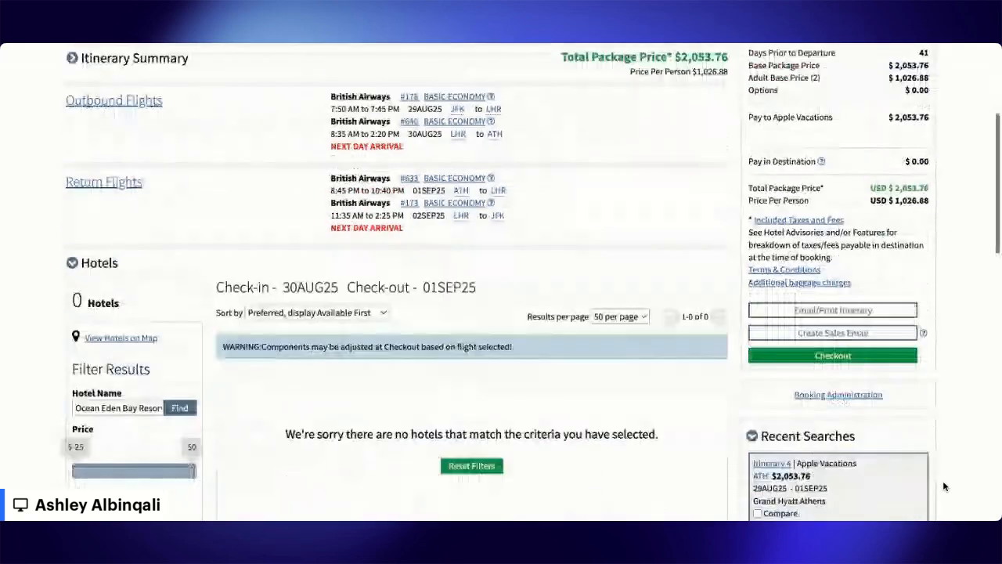
{"action": "scroll", "coordinate": [944, 487], "scroll_direction": "down", "scroll_amount": 5}
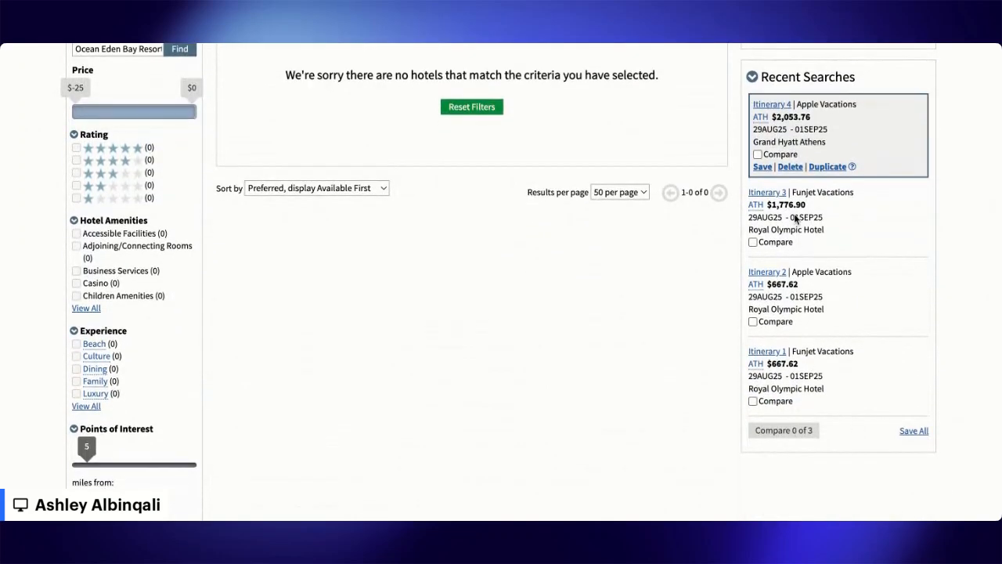
{"action": "scroll", "coordinate": [792, 167], "scroll_direction": "up", "scroll_amount": 3}
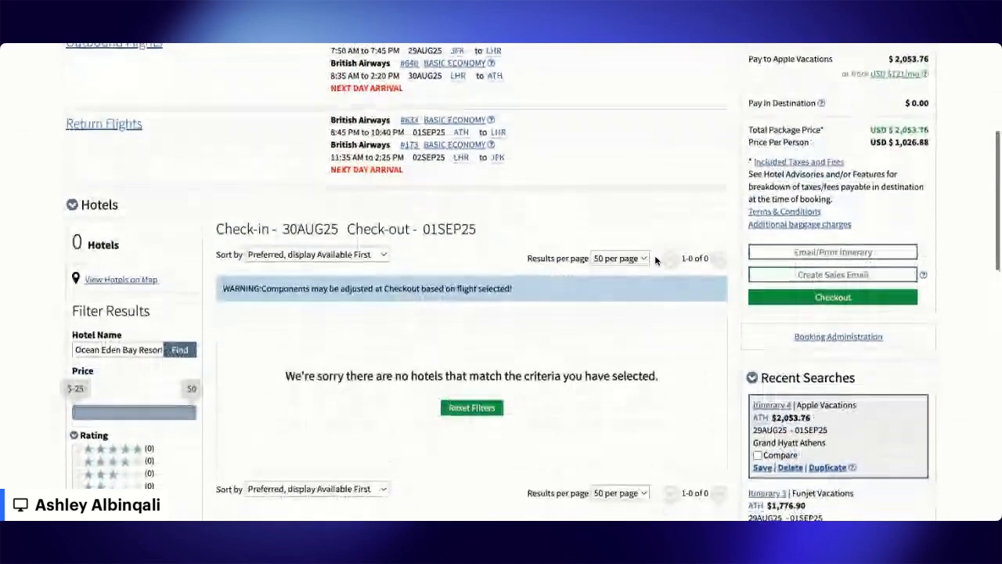
{"action": "left_click_drag", "start_coordinate": [93, 311], "coordinate": [217, 331]}
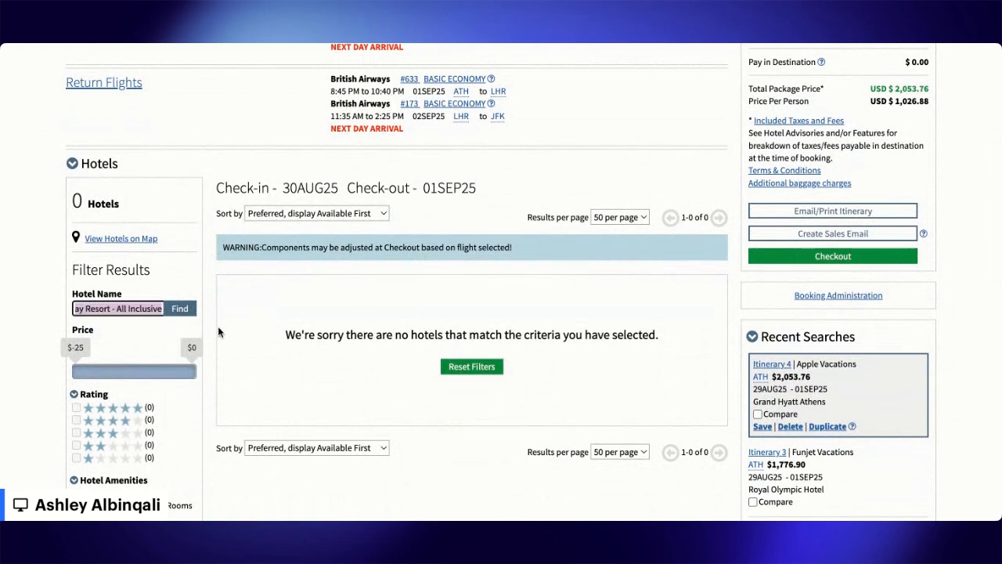
{"action": "key", "text": "BackSpace"}
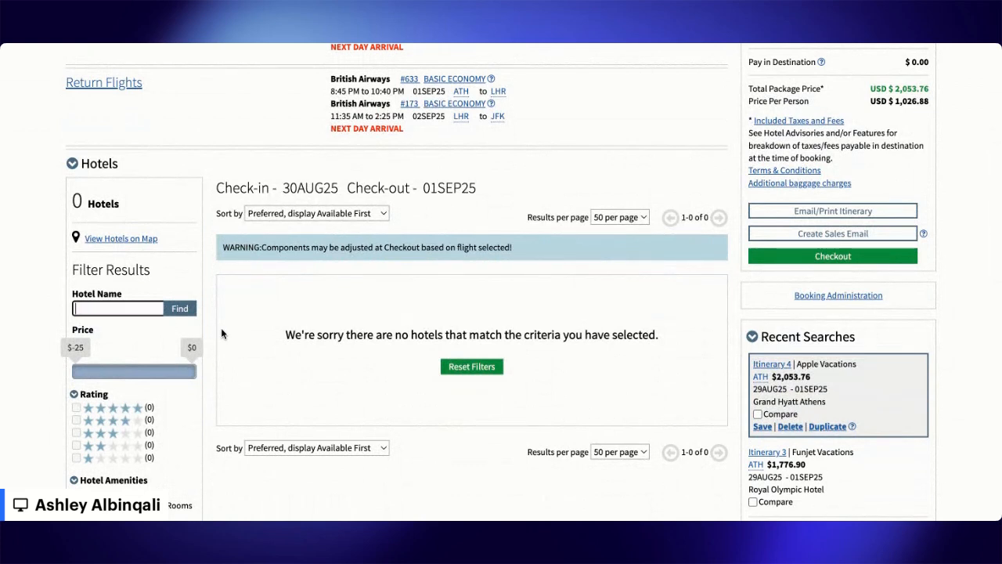
{"action": "type", "text": "royal"}
{"action": "key", "text": "Return"}
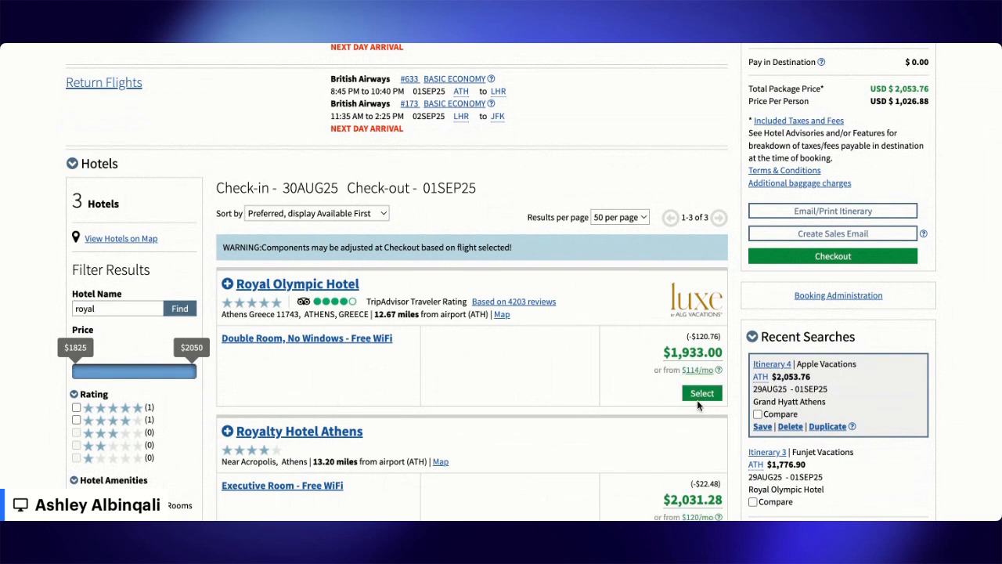
{"action": "left_click", "coordinate": [701, 393]}
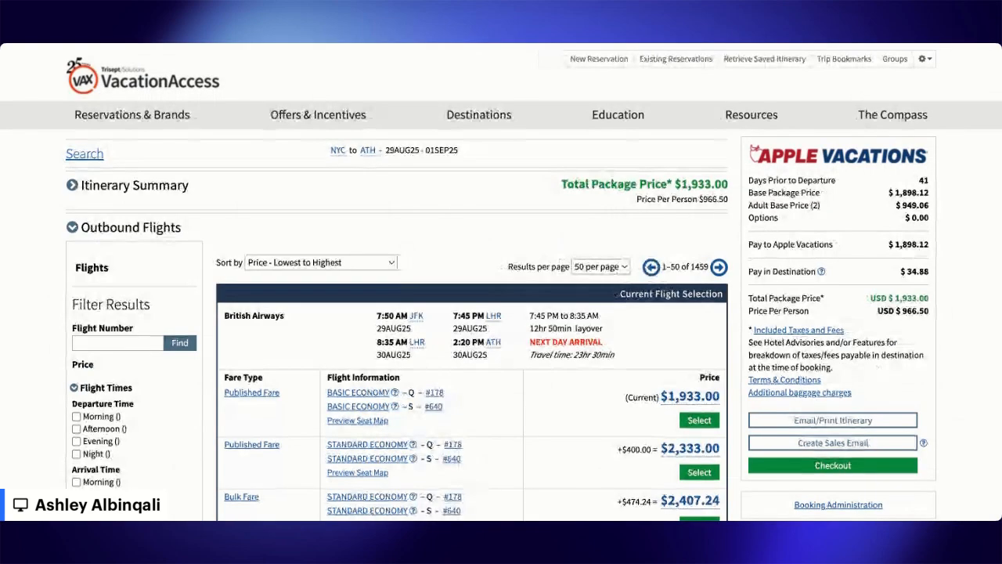
- Filter the outbound flights to Turkish Airlines
{"action": "scroll", "coordinate": [613, 328], "scroll_direction": "down", "scroll_amount": 10}
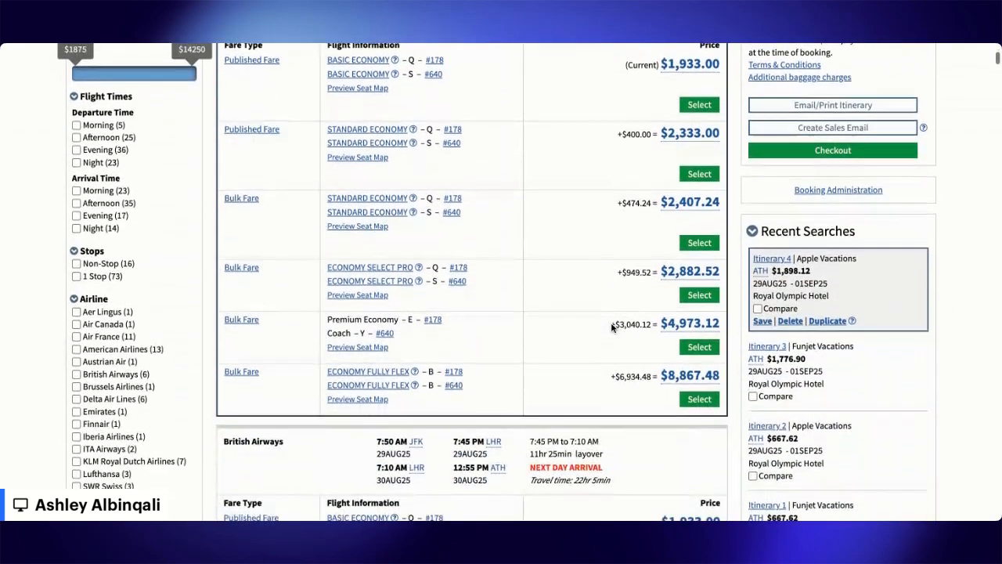
{"action": "scroll", "coordinate": [612, 328], "scroll_direction": "down", "scroll_amount": 10}
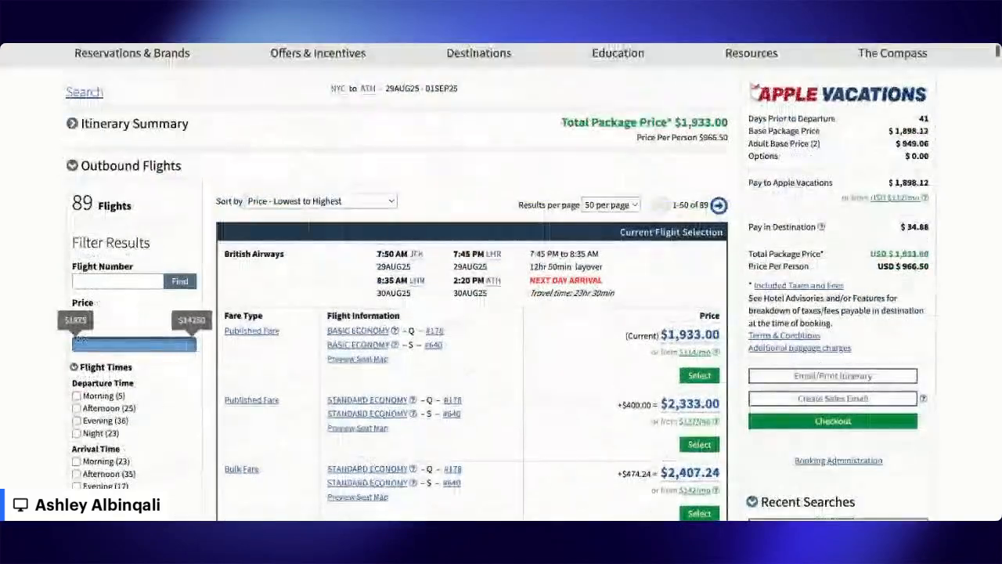
{"action": "scroll", "coordinate": [470, 282], "scroll_direction": "down", "scroll_amount": 5}
{"action": "scroll", "coordinate": [470, 282], "scroll_direction": "down", "scroll_amount": 2}
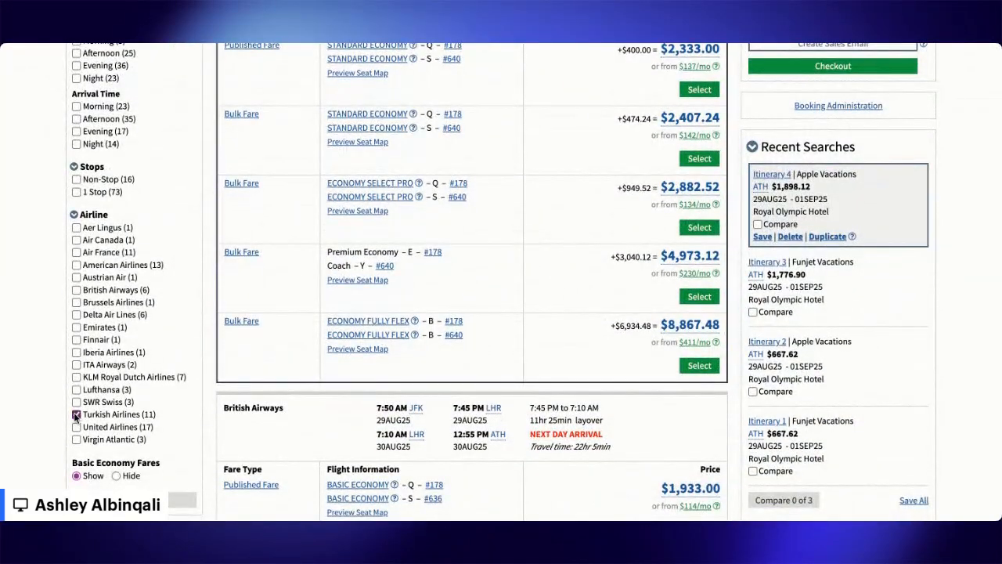
{"action": "left_click", "coordinate": [76, 415]}
{"action": "scroll", "coordinate": [293, 337], "scroll_direction": "up", "scroll_amount": 5}
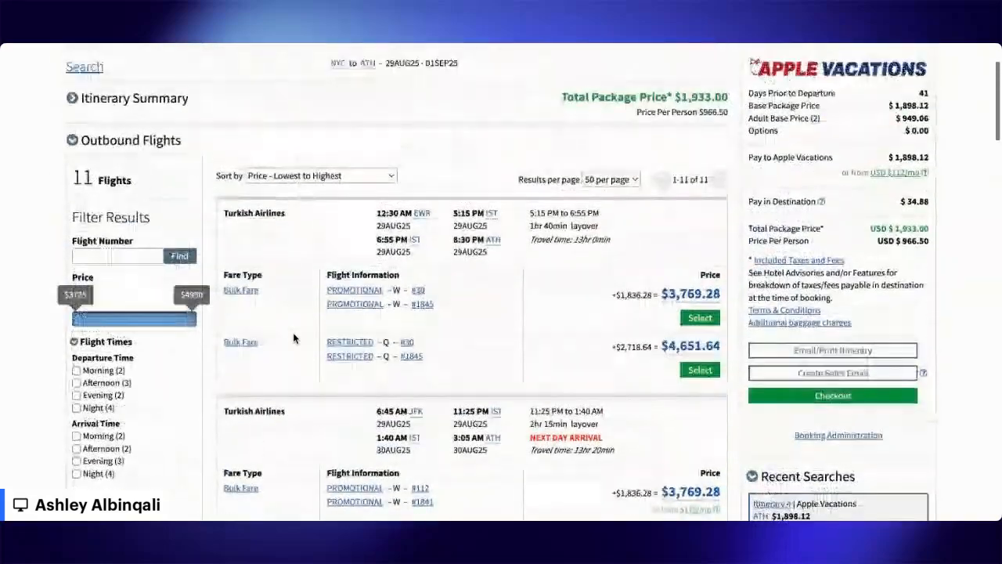
- Select the promotional fare for the 6:45 AM JFK outbound Turkish Airlines flights #112 and #1843, matching the Funjet itinerary
{"action": "scroll", "coordinate": [295, 338], "scroll_direction": "down", "scroll_amount": 3}
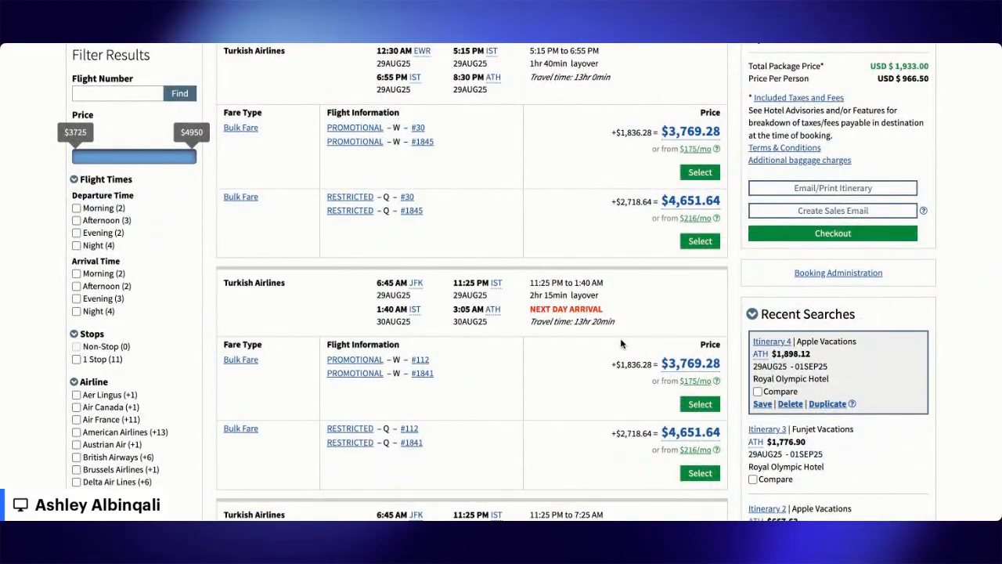
{"action": "scroll", "coordinate": [613, 398], "scroll_direction": "up", "scroll_amount": 3}
{"action": "scroll", "coordinate": [613, 398], "scroll_direction": "down", "scroll_amount": 6}
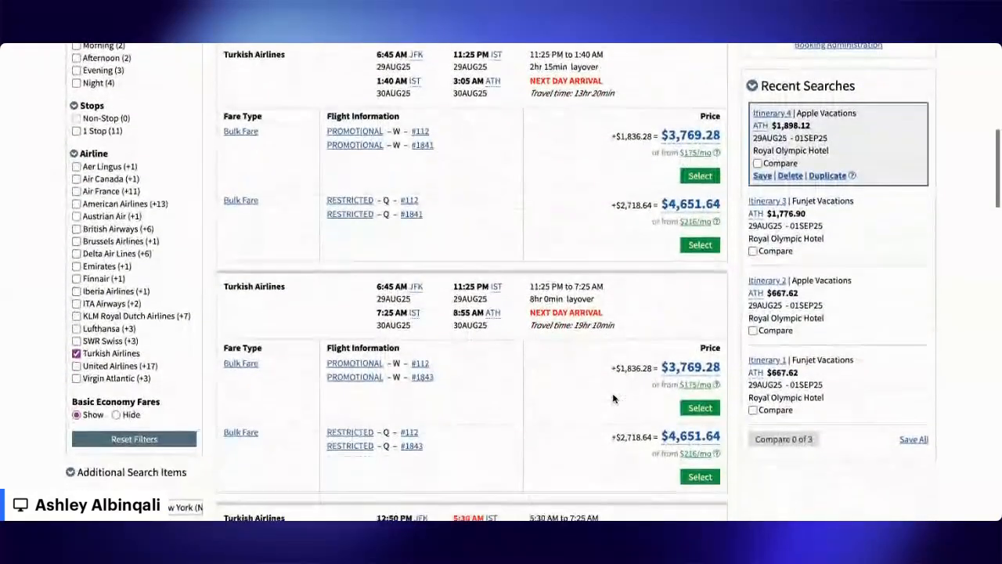
{"action": "scroll", "coordinate": [612, 399], "scroll_direction": "down", "scroll_amount": 1}
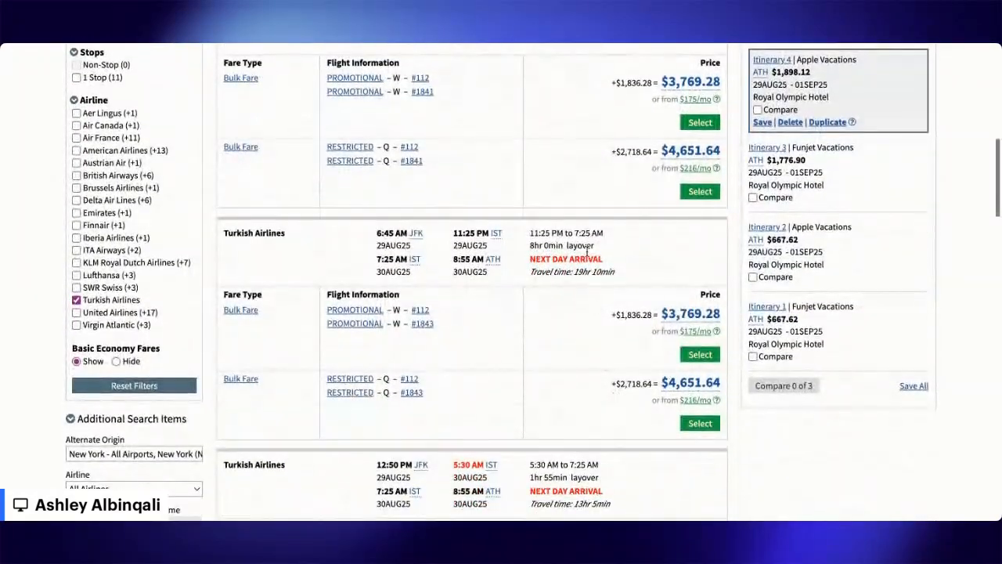
{"action": "left_click", "coordinate": [700, 355]}
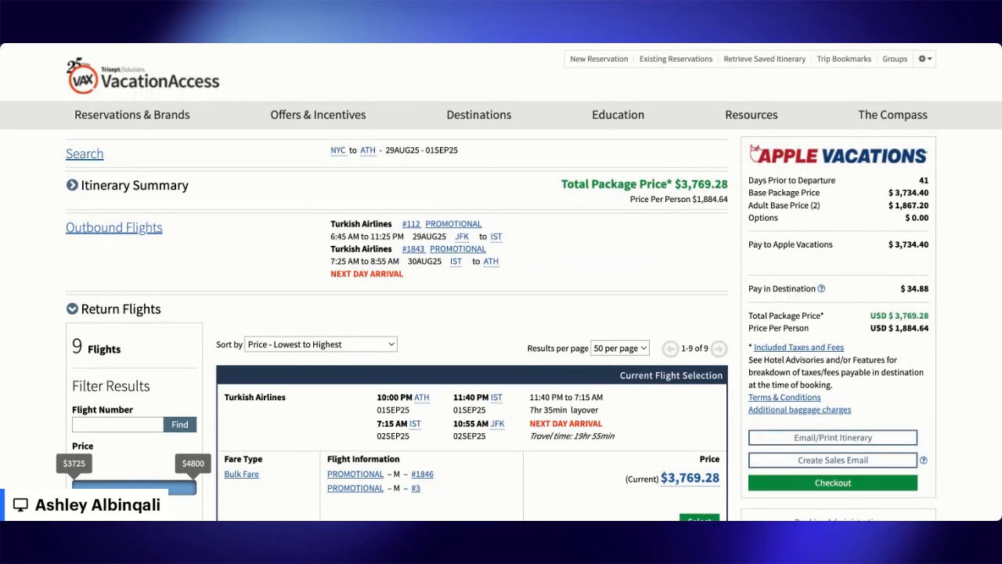
- Select the promotional fare for the 10:25 AM Athens return on Turkish Airlines flights #1844 and #29
{"action": "scroll", "coordinate": [524, 389], "scroll_direction": "down", "scroll_amount": 3}
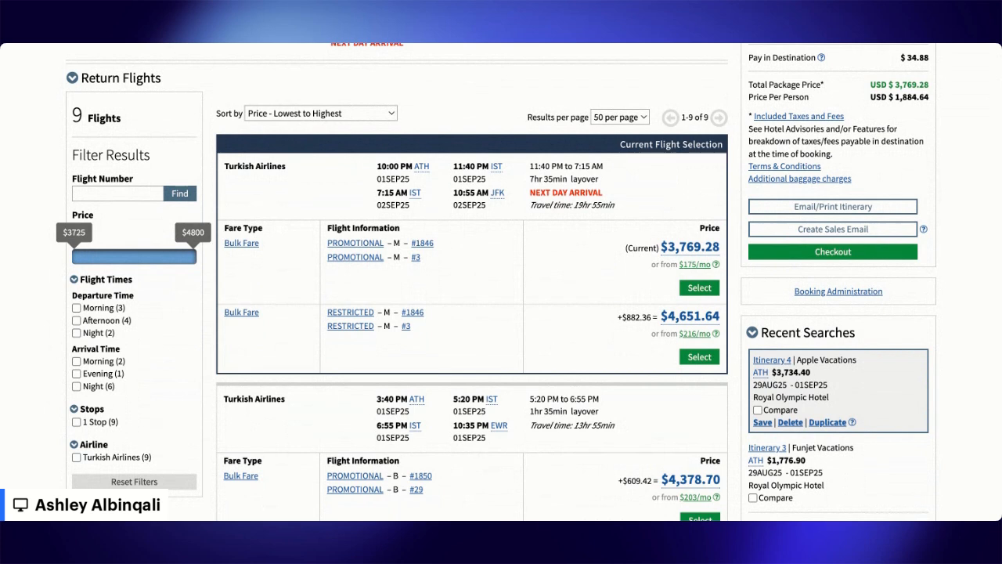
{"action": "scroll", "coordinate": [500, 282], "scroll_direction": "down", "scroll_amount": 3}
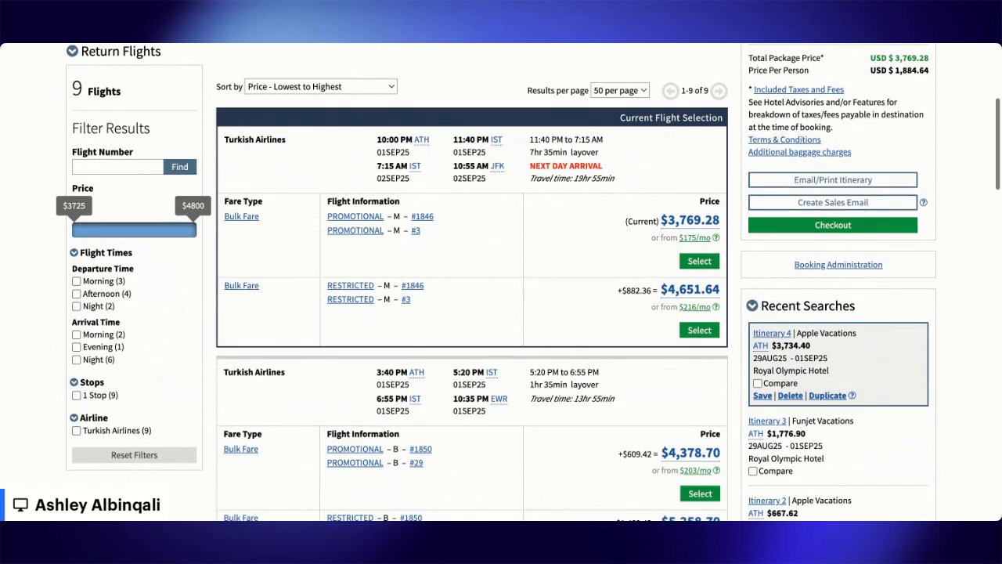
{"action": "scroll", "coordinate": [699, 357], "scroll_direction": "down", "scroll_amount": 5}
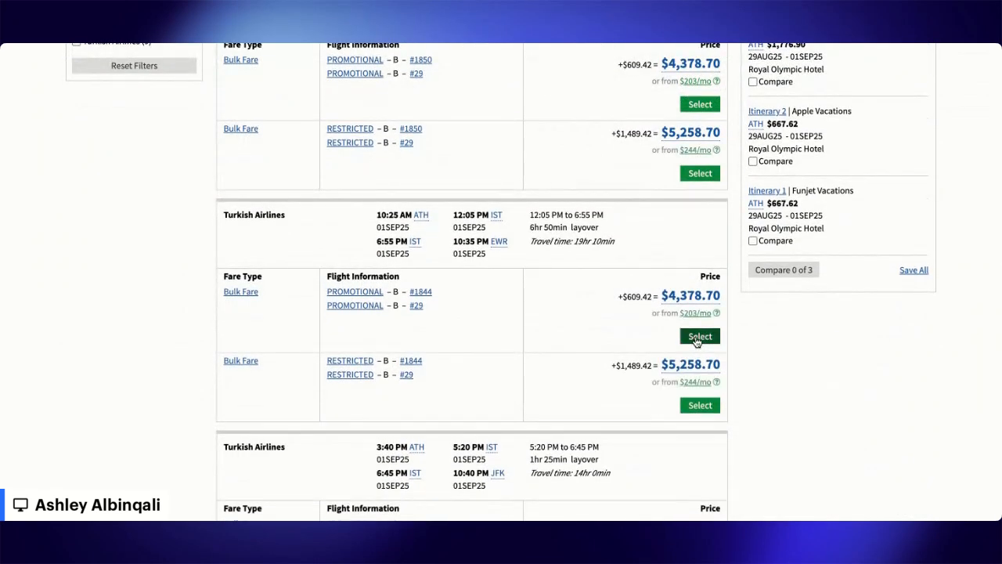
{"action": "left_click", "coordinate": [700, 336]}
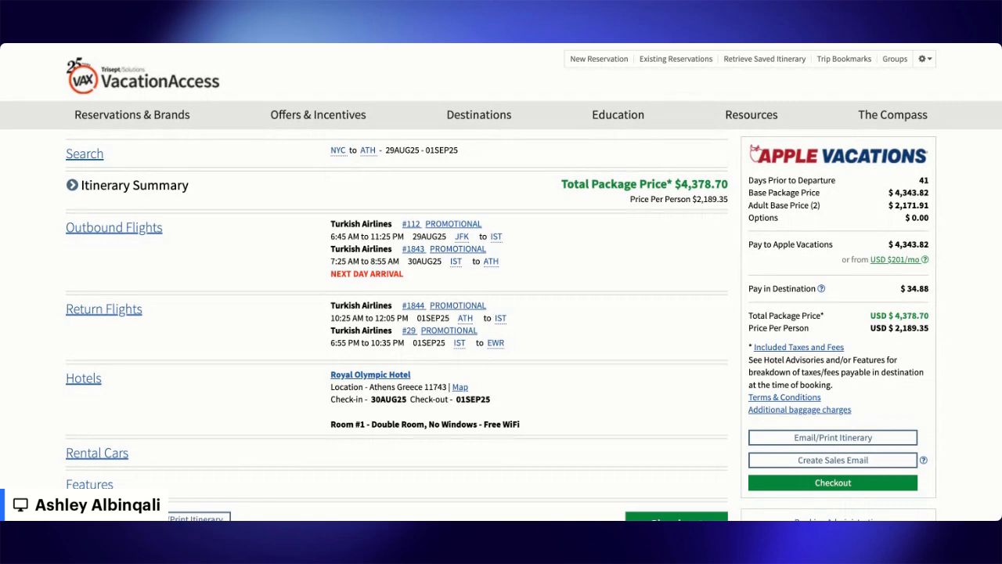
- Compare the Apple Vacations package price with the Funjet and hotel-only prices in the recent searches
{"action": "scroll", "coordinate": [957, 344], "scroll_direction": "down", "scroll_amount": 2}
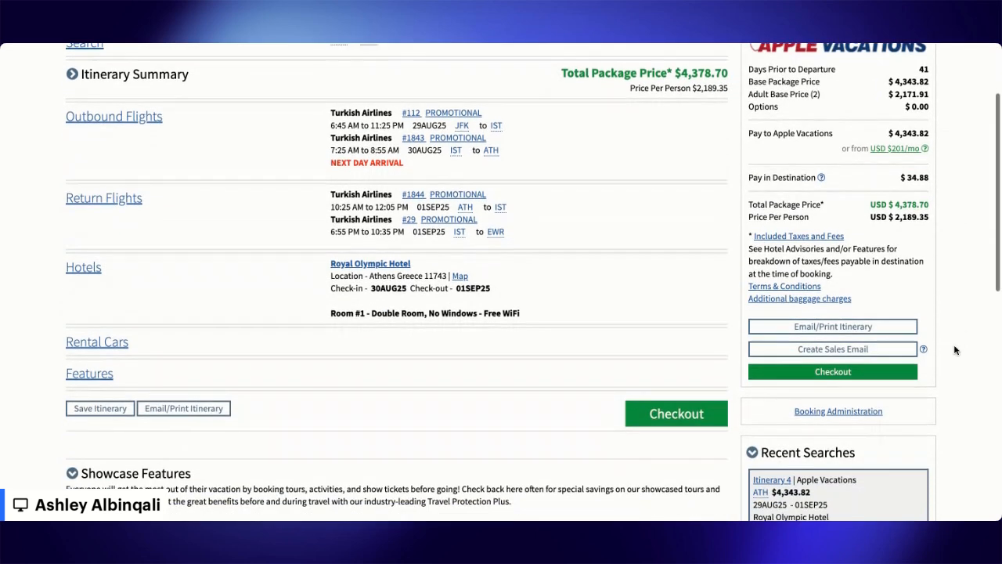
{"action": "scroll", "coordinate": [955, 350], "scroll_direction": "down", "scroll_amount": 1}
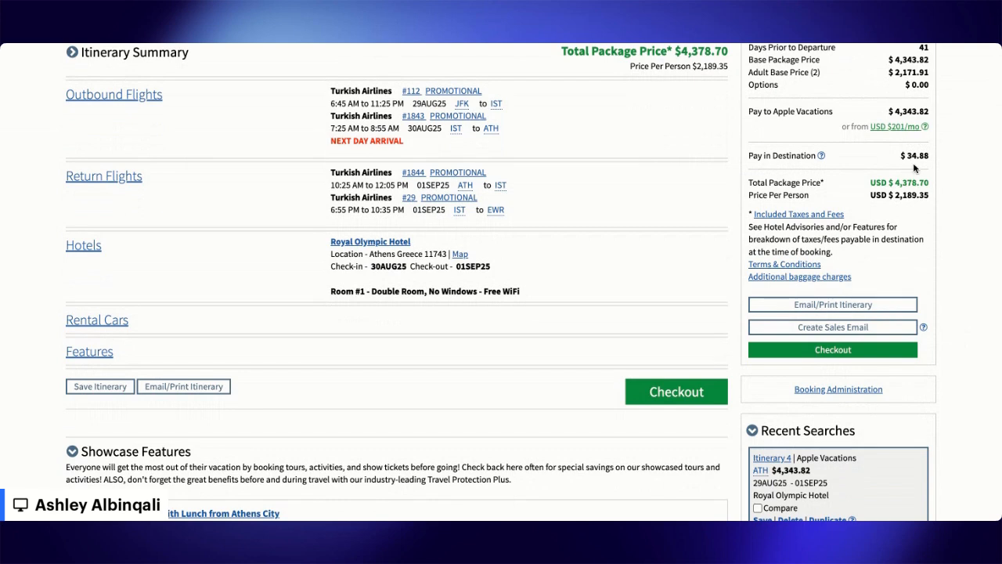
{"action": "scroll", "coordinate": [904, 255], "scroll_direction": "down", "scroll_amount": 3}
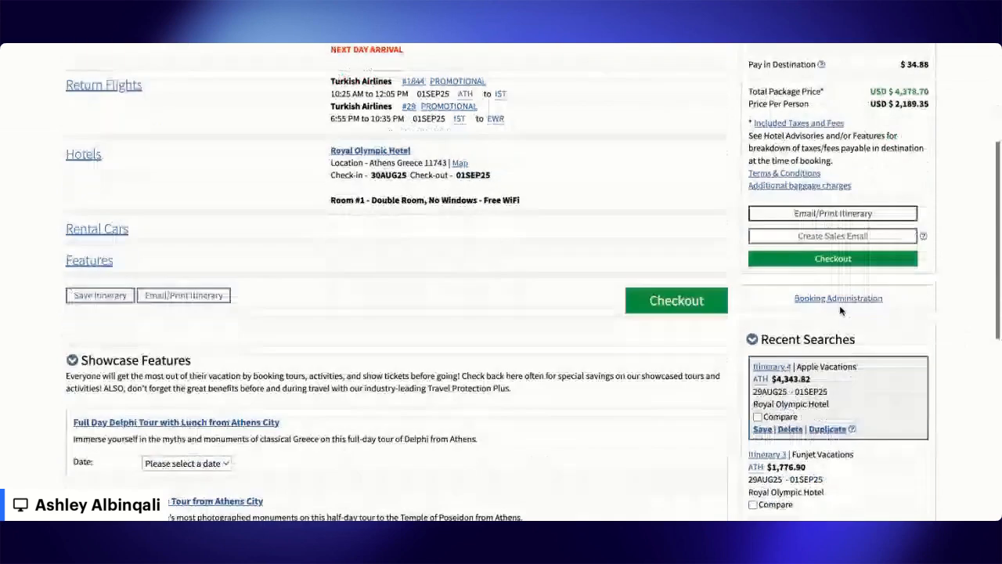
{"action": "scroll", "coordinate": [841, 311], "scroll_direction": "down", "scroll_amount": 1}
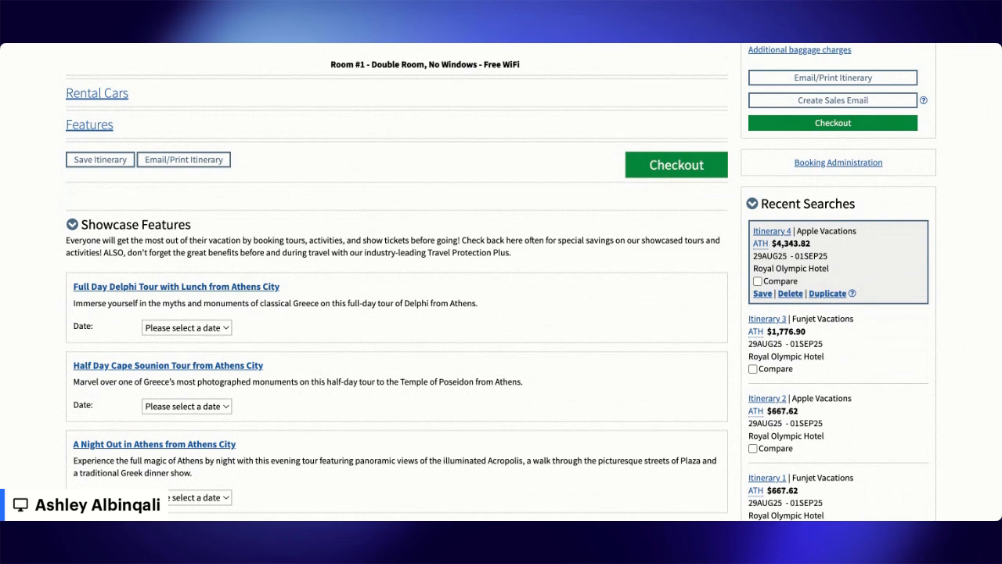
- Check the commission on the Apple Vacations package in Booking Administration, and close it without changing the commission
{"action": "scroll", "coordinate": [501, 282], "scroll_direction": "up", "scroll_amount": 4}
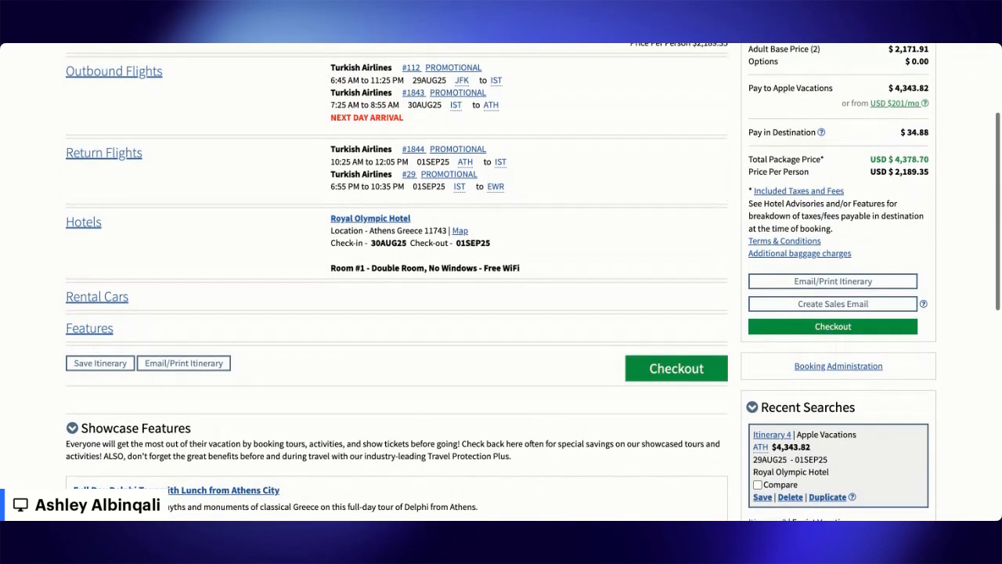
{"action": "scroll", "coordinate": [813, 396], "scroll_direction": "up", "scroll_amount": 2}
{"action": "scroll", "coordinate": [813, 396], "scroll_direction": "down", "scroll_amount": 2}
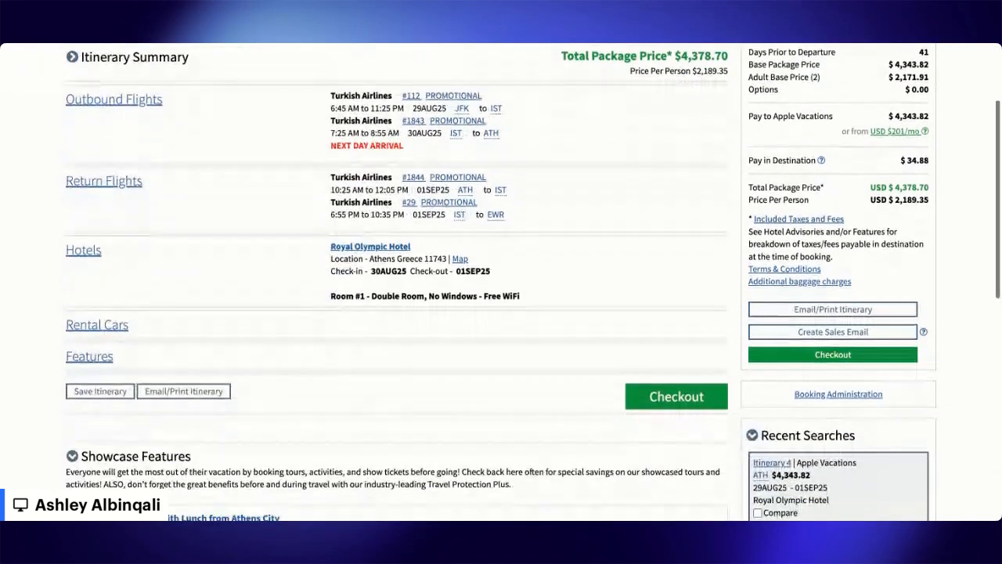
{"action": "left_click", "coordinate": [813, 397]}
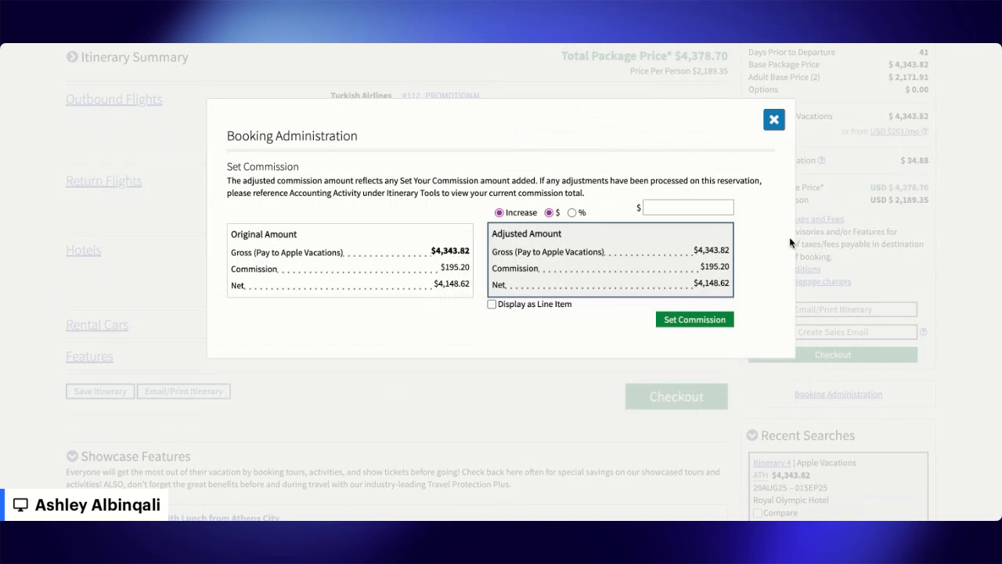
{"action": "left_click", "coordinate": [773, 120]}
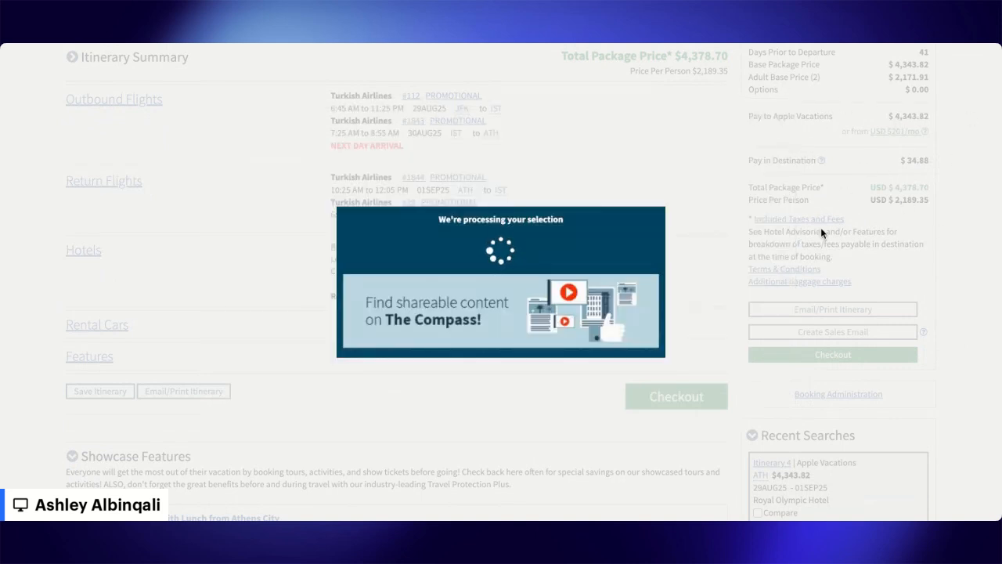
- Review the Apple Vacations itinerary's flights, hotel and price summary again alongside the recent searches
{"action": "scroll", "coordinate": [820, 227], "scroll_direction": "down", "scroll_amount": 4}
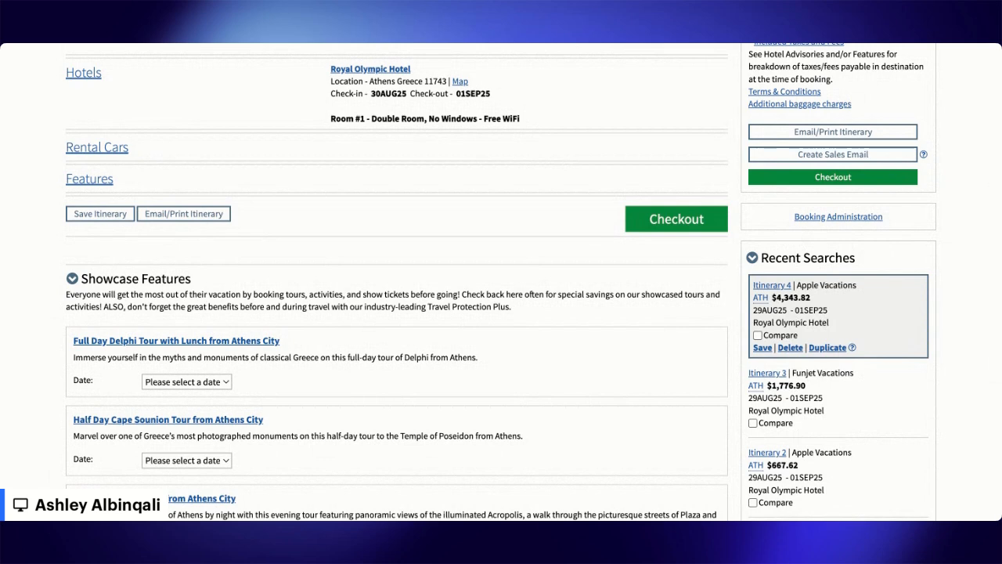
{"action": "scroll", "coordinate": [437, 260], "scroll_direction": "up", "scroll_amount": 5}
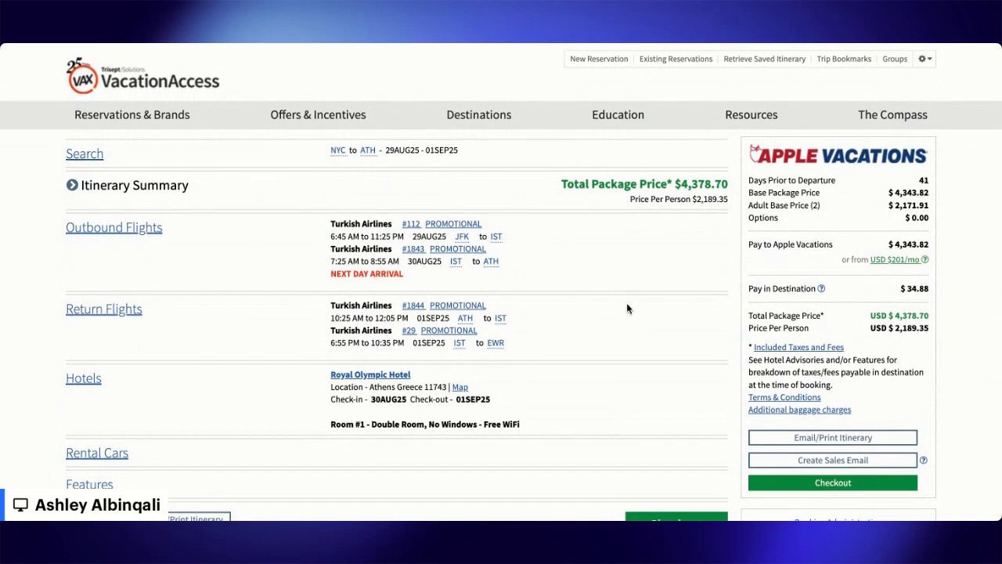
{"action": "scroll", "coordinate": [626, 309], "scroll_direction": "down", "scroll_amount": 4}
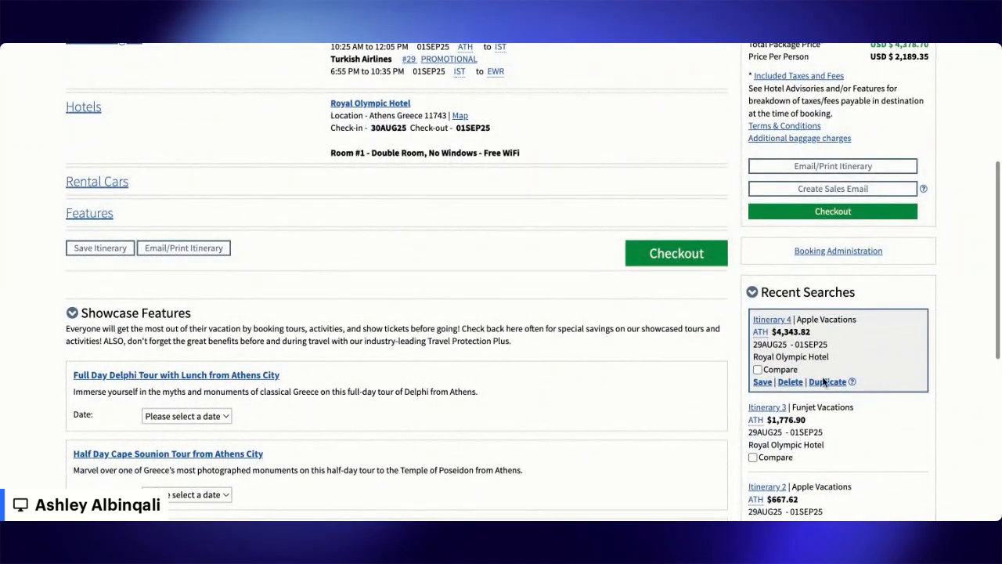
{"action": "scroll", "coordinate": [799, 264], "scroll_direction": "up", "scroll_amount": 2}
{"action": "scroll", "coordinate": [800, 262], "scroll_direction": "up", "scroll_amount": 3}
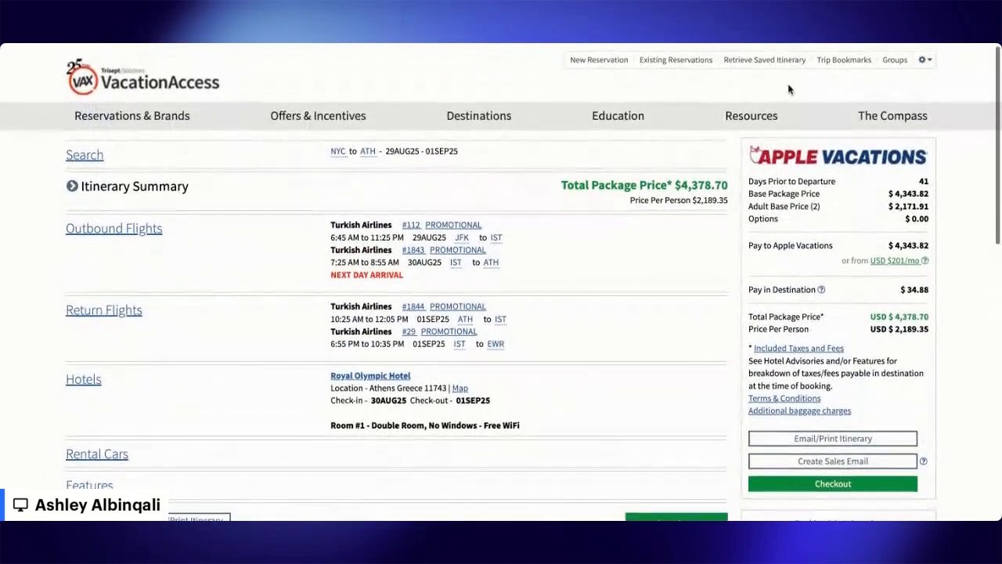